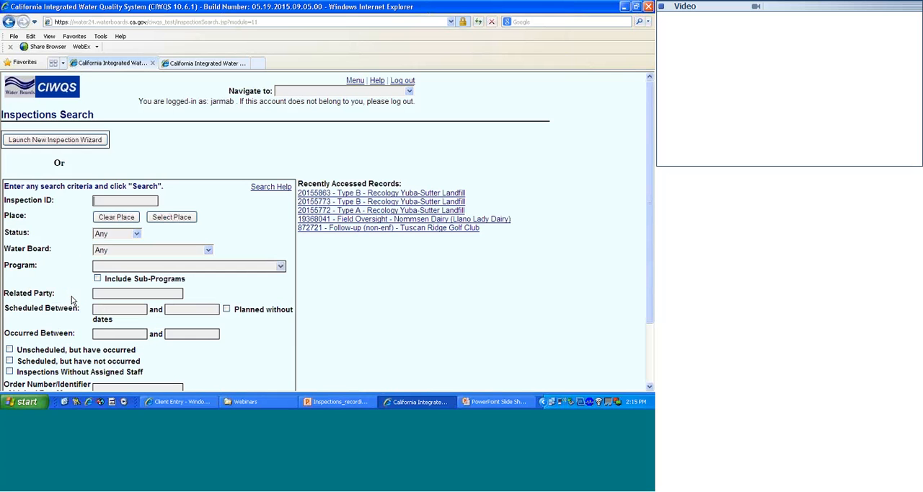
- Start a new inspection in the wizard and search for its regulatory measure by the number r7-2014-0001
{"action": "left_click", "coordinate": [84, 142]}
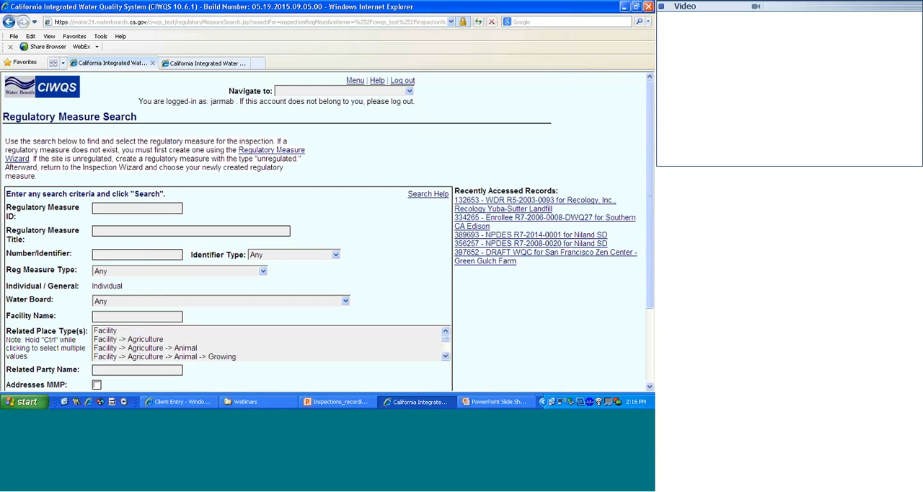
{"action": "left_click", "coordinate": [96, 253]}
{"action": "type", "text": "r7-2014-0001"}
{"action": "scroll", "coordinate": [209, 289], "scroll_direction": "down", "scroll_amount": 5}
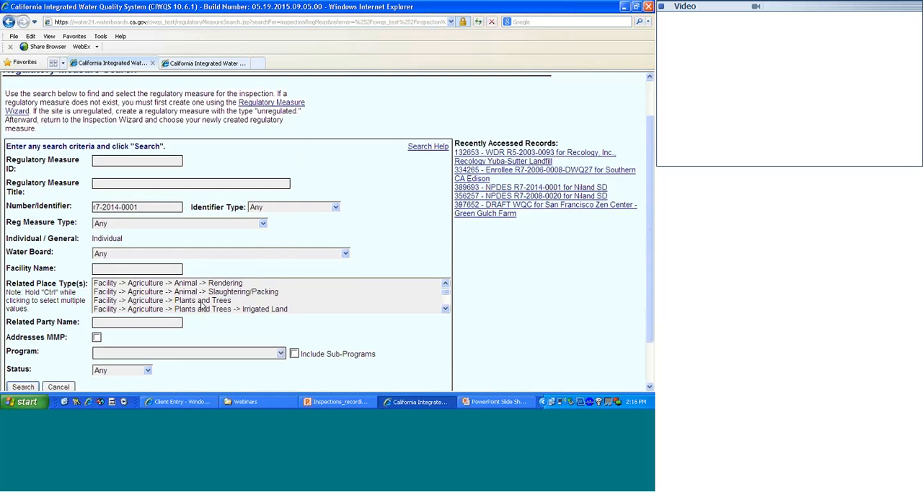
{"action": "left_click", "coordinate": [35, 387]}
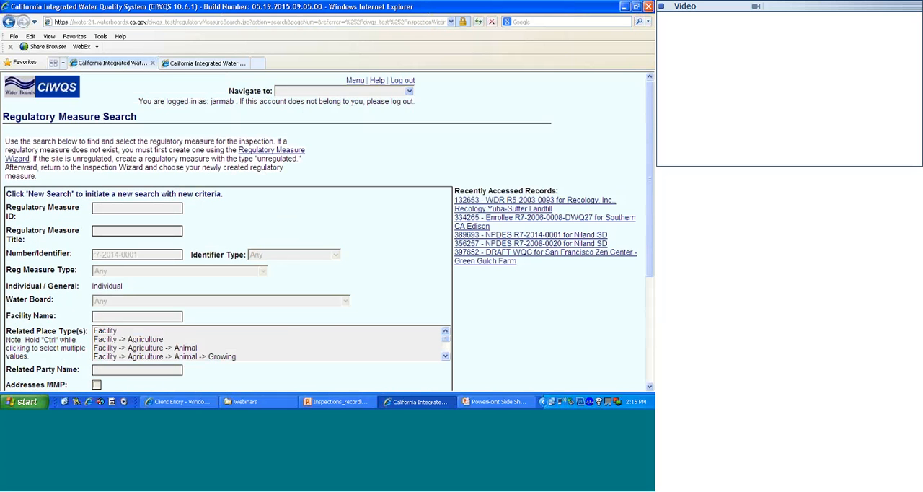
- Select the NPDES R7-2014-0001 regulatory measure for Niland SD and accept the proposed lead inspector
{"action": "scroll", "coordinate": [330, 315], "scroll_direction": "down", "scroll_amount": 3}
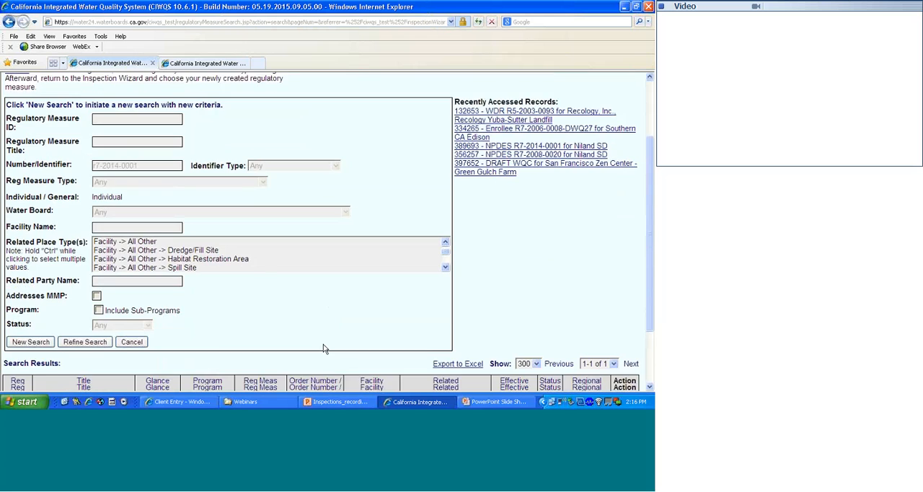
{"action": "scroll", "coordinate": [322, 346], "scroll_direction": "down", "scroll_amount": 3}
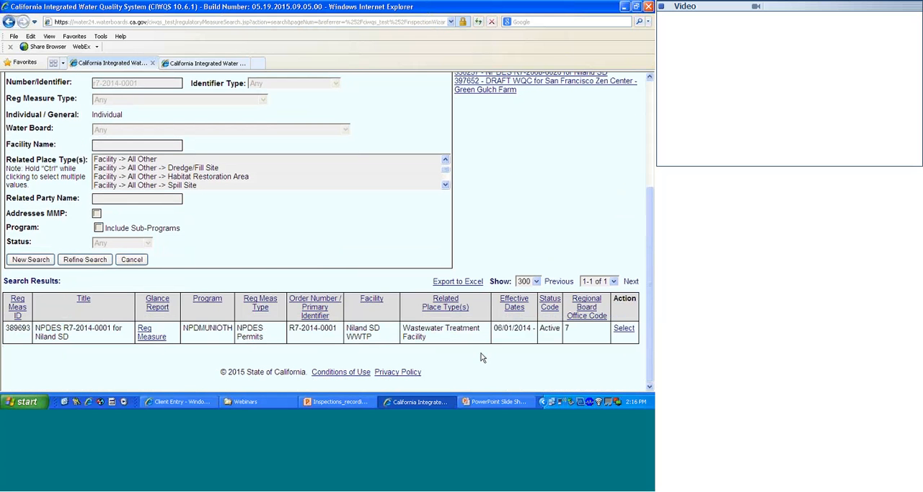
{"action": "left_click", "coordinate": [623, 329]}
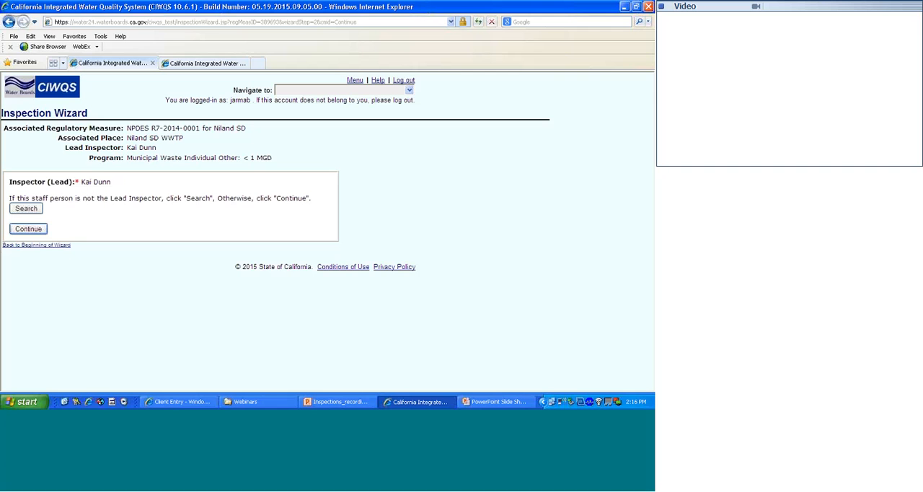
{"action": "left_click", "coordinate": [34, 231]}
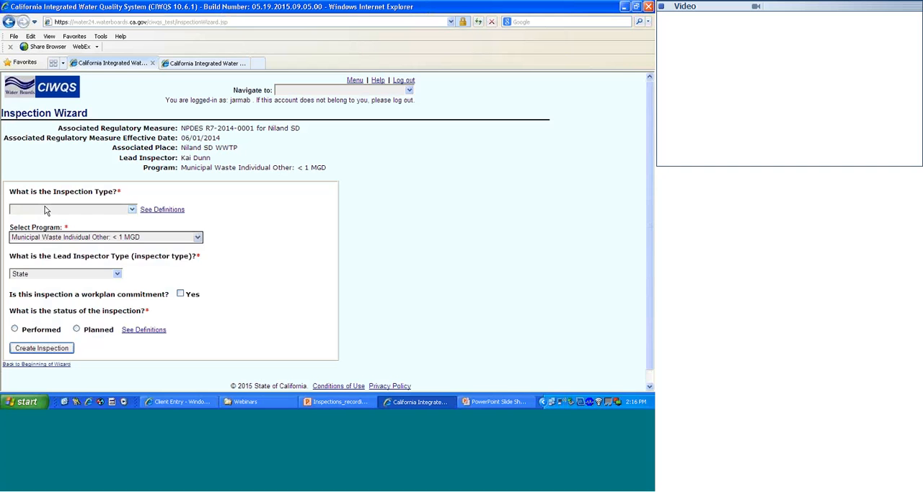
- Consult the inspection type definitions and set the inspection type to B Type compliance inspection
{"action": "left_click", "coordinate": [46, 210]}
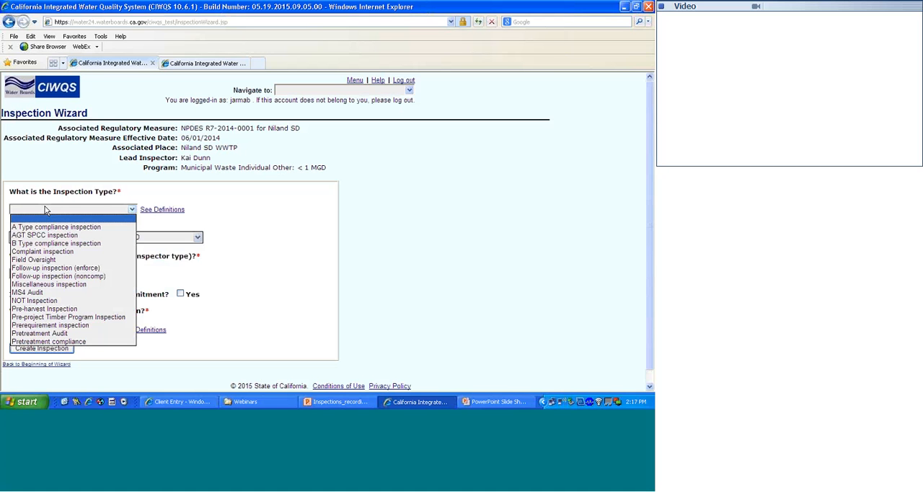
{"action": "left_click", "coordinate": [151, 211]}
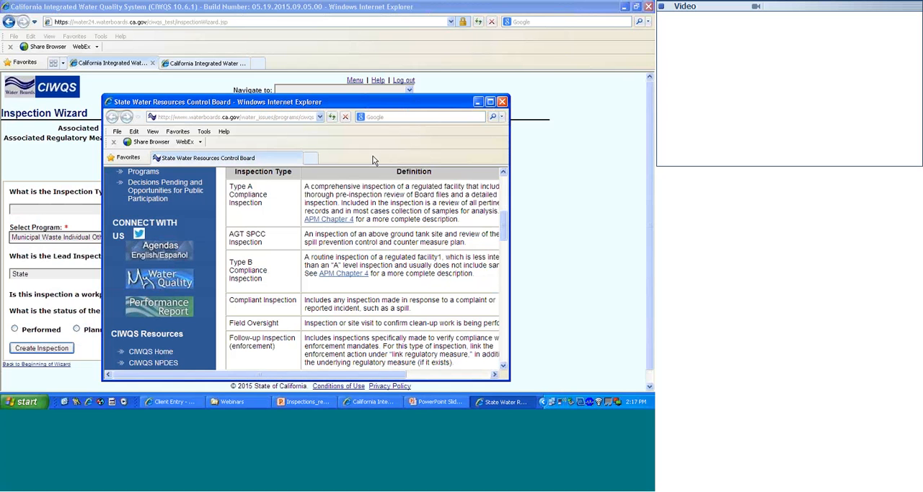
{"action": "left_click", "coordinate": [503, 102]}
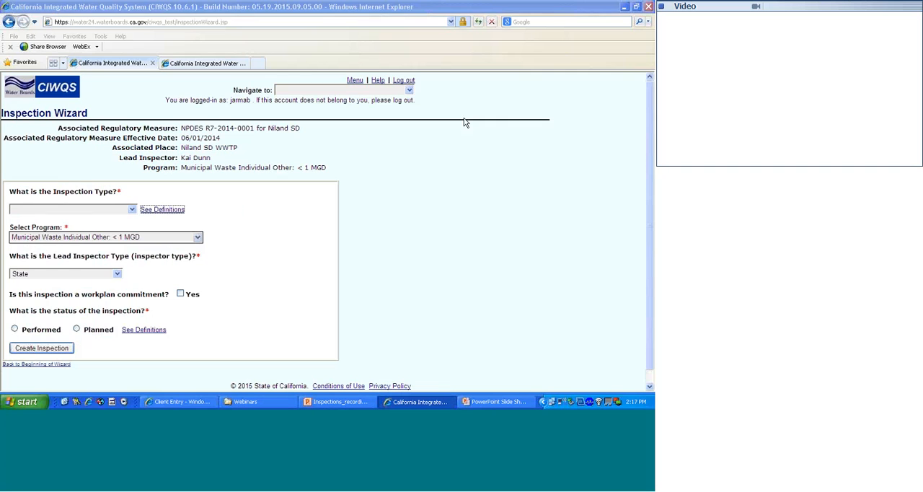
{"action": "left_click", "coordinate": [133, 209]}
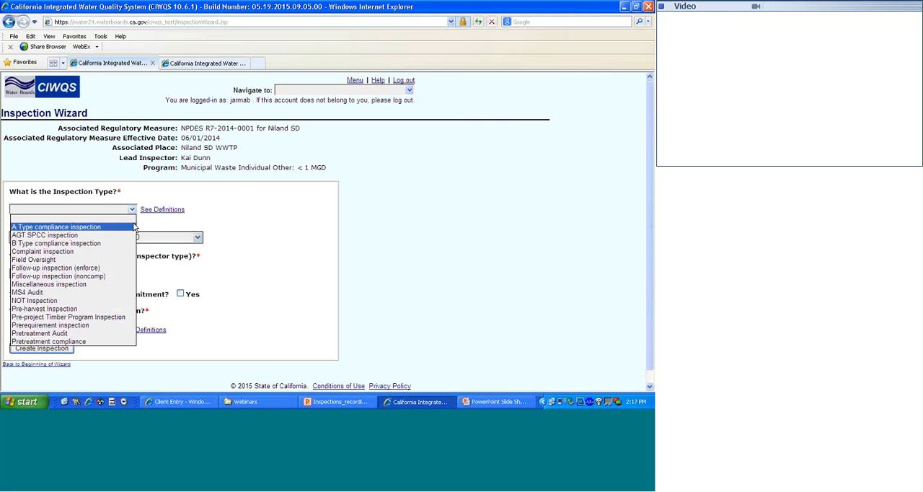
{"action": "left_click", "coordinate": [114, 245]}
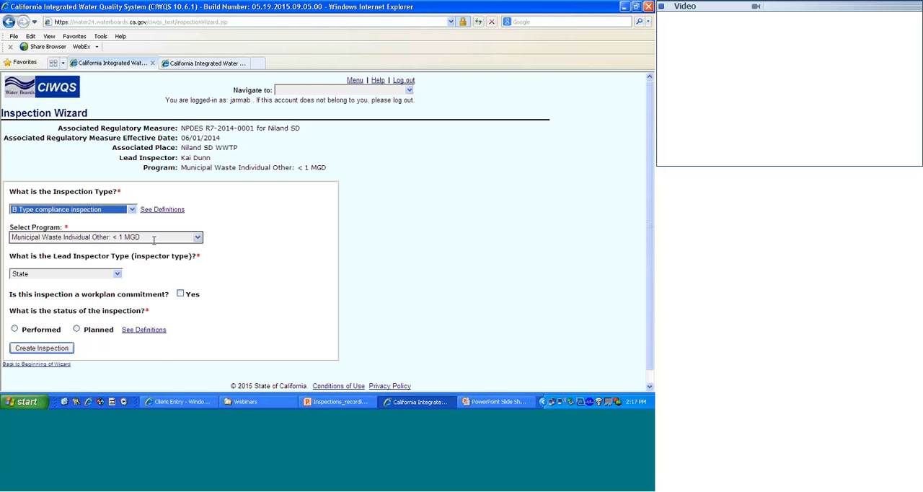
{"action": "left_click", "coordinate": [240, 253]}
- Choose State as the lead inspector type and set the inspection status to Performed
{"action": "scroll", "coordinate": [242, 251], "scroll_direction": "down", "scroll_amount": 1}
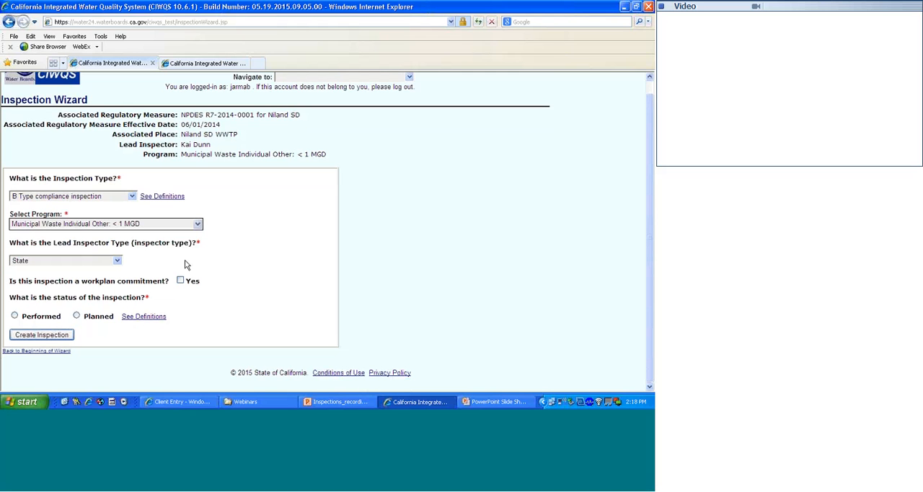
{"action": "left_click", "coordinate": [117, 261]}
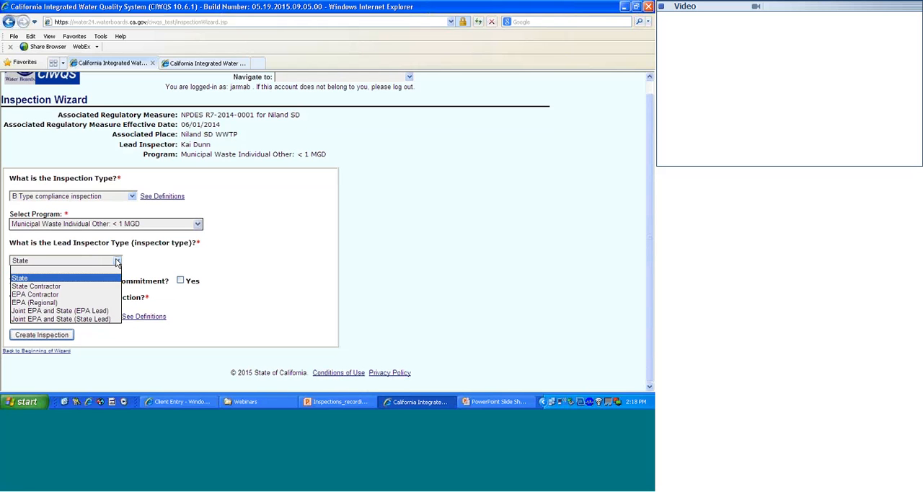
{"action": "left_click", "coordinate": [93, 276]}
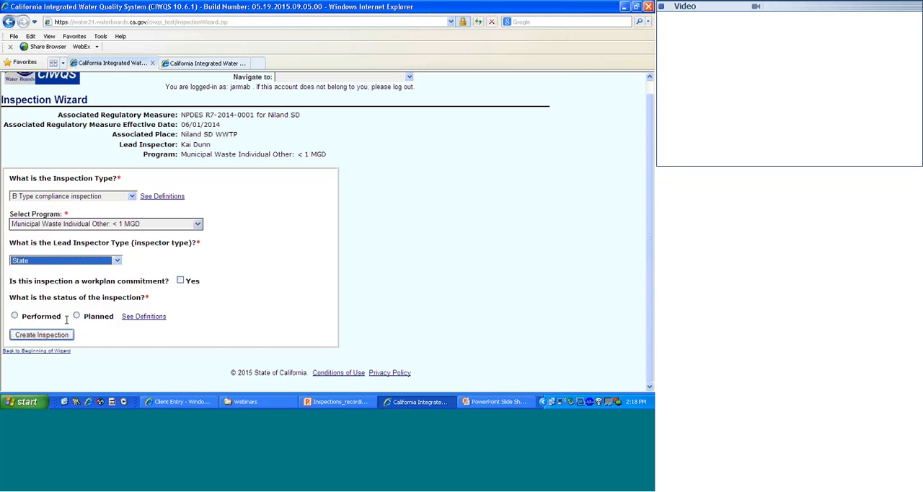
{"action": "left_click", "coordinate": [15, 316]}
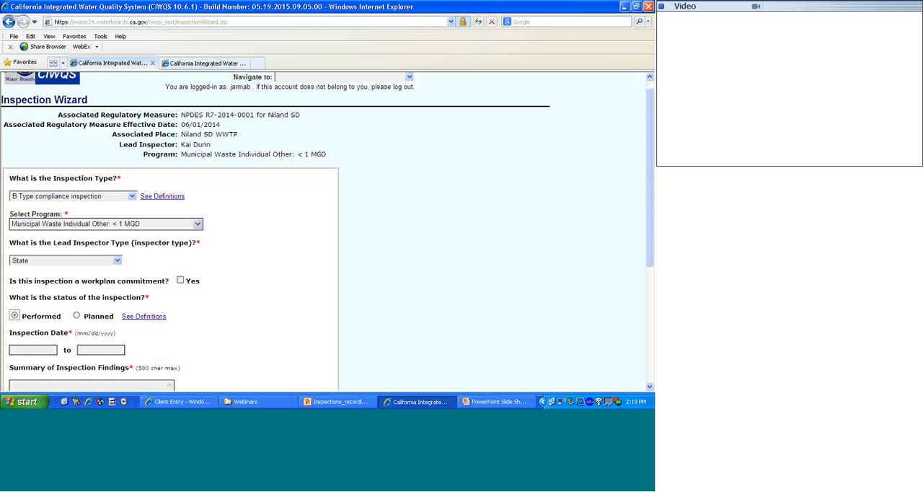
- Set the inspection date to 05/04/2015
{"action": "left_click", "coordinate": [19, 349]}
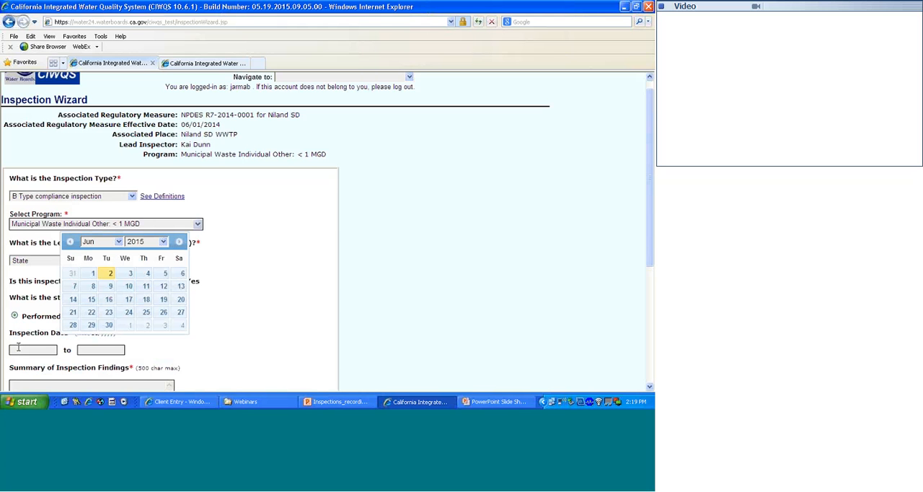
{"action": "left_click", "coordinate": [70, 242]}
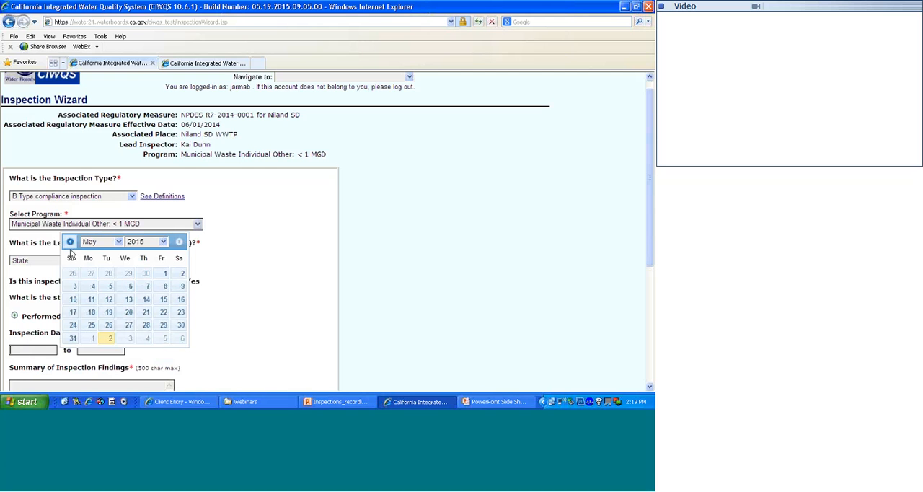
{"action": "left_click", "coordinate": [92, 288]}
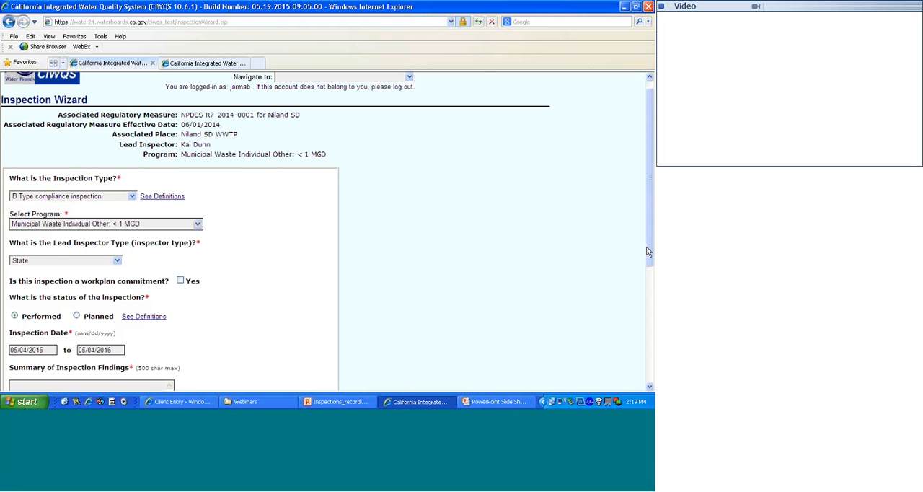
- Enter "Site in compliance." as the summary of findings and create the inspection with the inspection result left blank
{"action": "left_click_drag", "start_coordinate": [649, 251], "coordinate": [606, 343]}
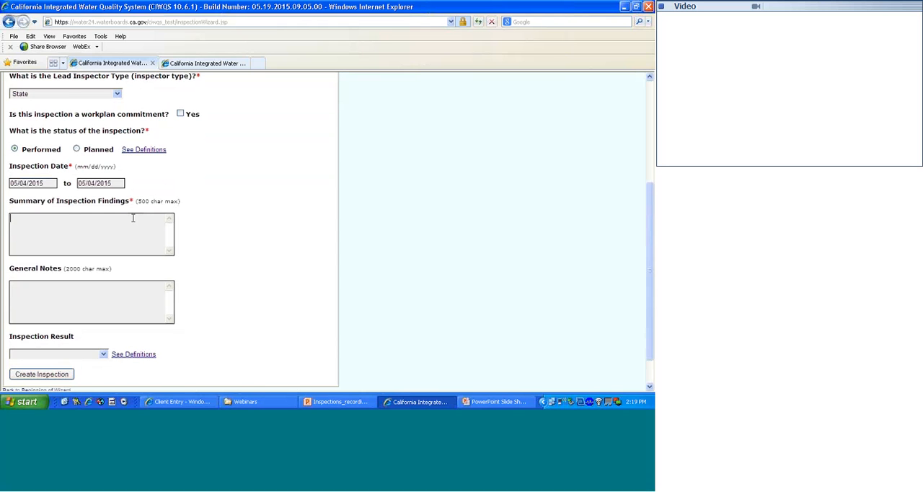
{"action": "type", "text": "Site in compliance"}
{"action": "left_click", "coordinate": [103, 355]}
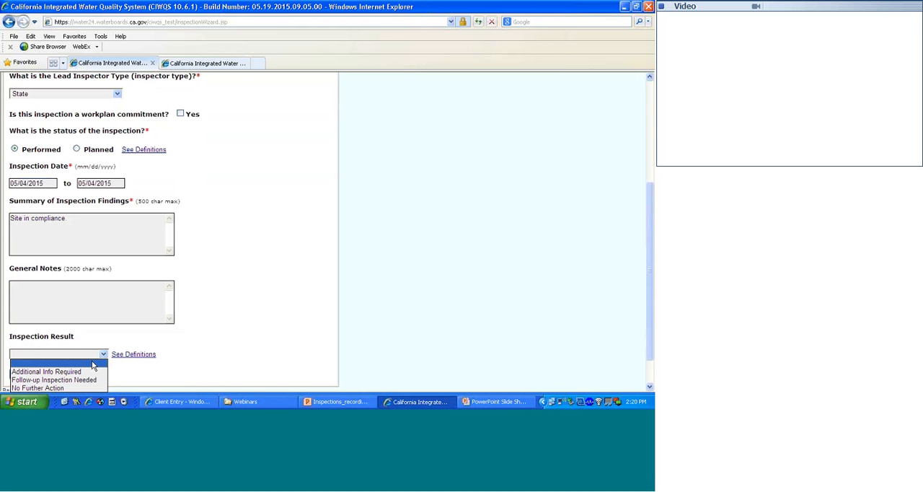
{"action": "left_click", "coordinate": [132, 373]}
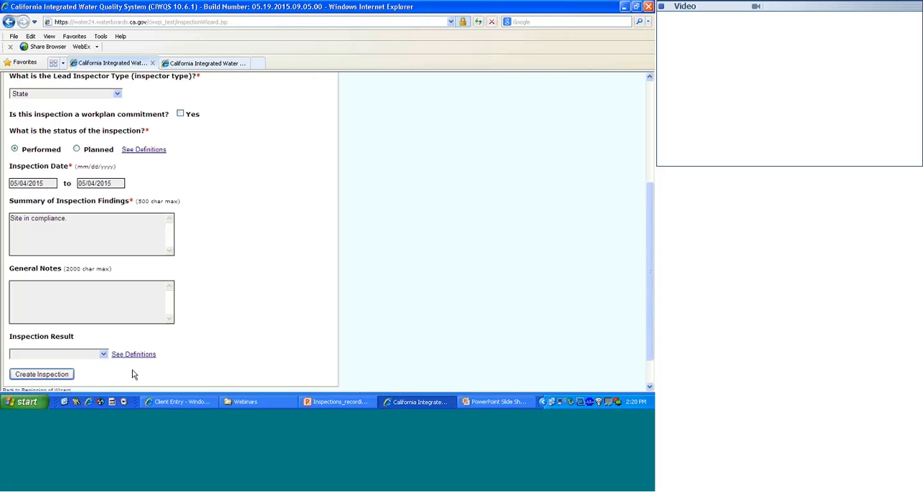
{"action": "left_click", "coordinate": [41, 373]}
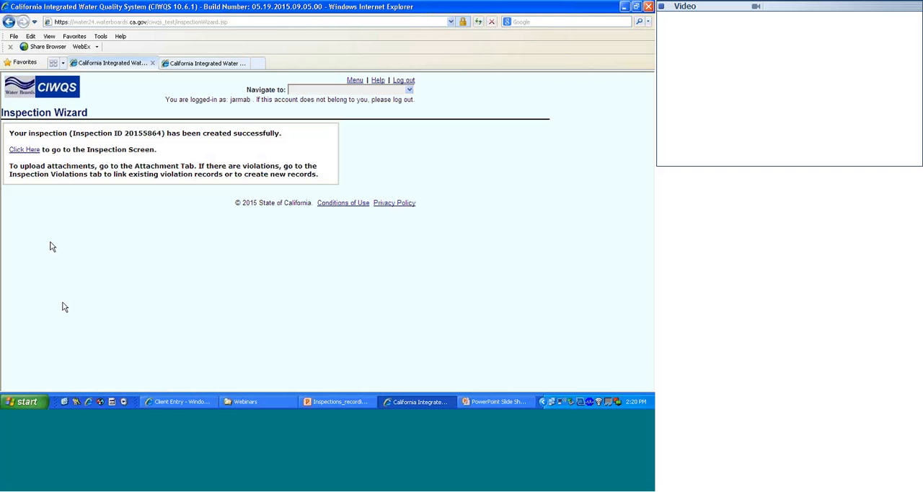
- Open the newly created inspection record and review its entry details and related parties
{"action": "left_click_drag", "start_coordinate": [125, 133], "coordinate": [161, 134]}
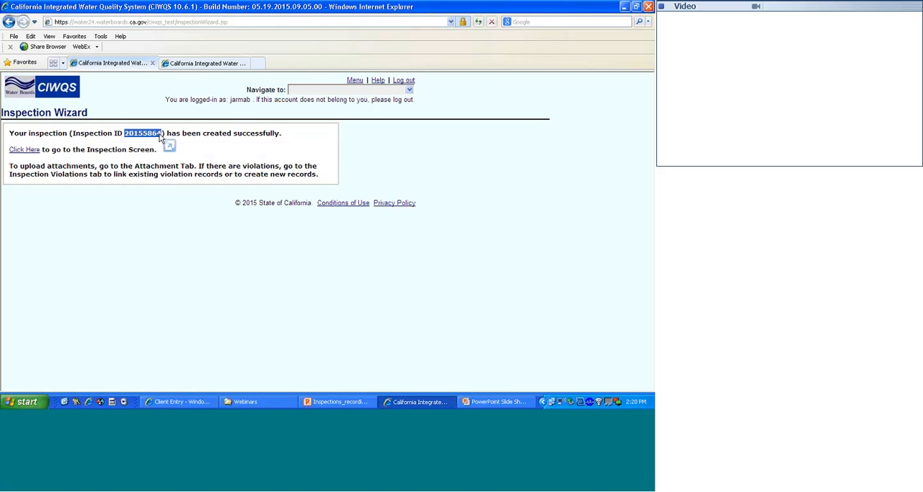
{"action": "left_click", "coordinate": [28, 150]}
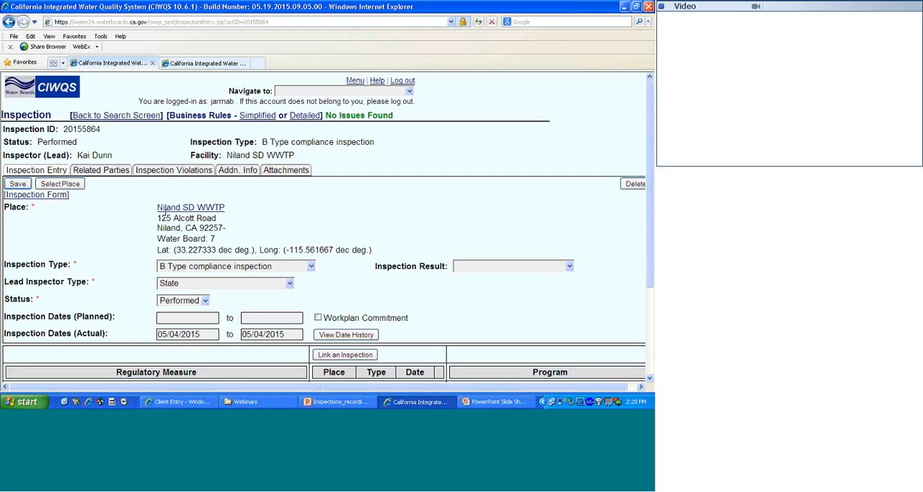
{"action": "scroll", "coordinate": [146, 235], "scroll_direction": "down", "scroll_amount": 3}
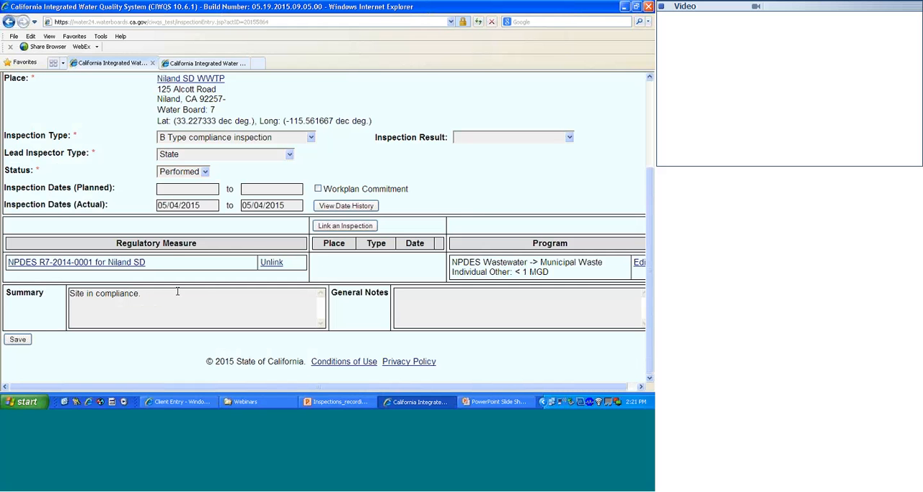
{"action": "scroll", "coordinate": [204, 291], "scroll_direction": "up", "scroll_amount": 3}
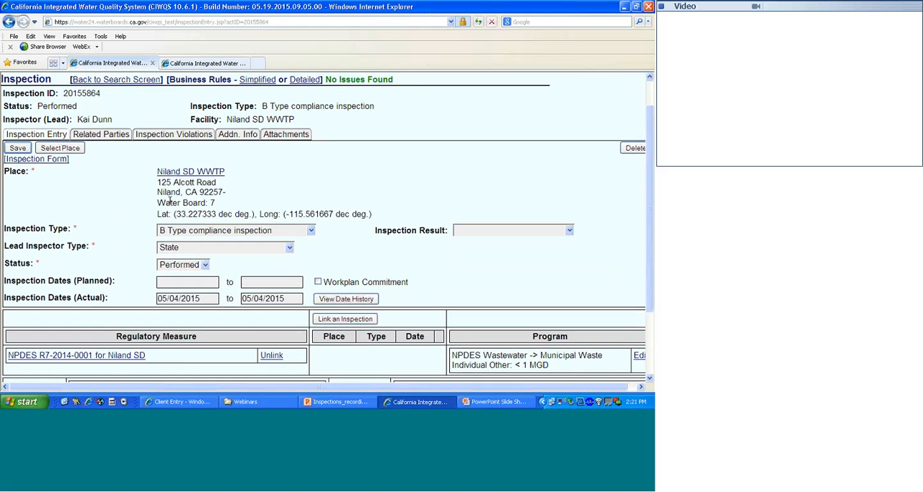
{"action": "left_click", "coordinate": [101, 134]}
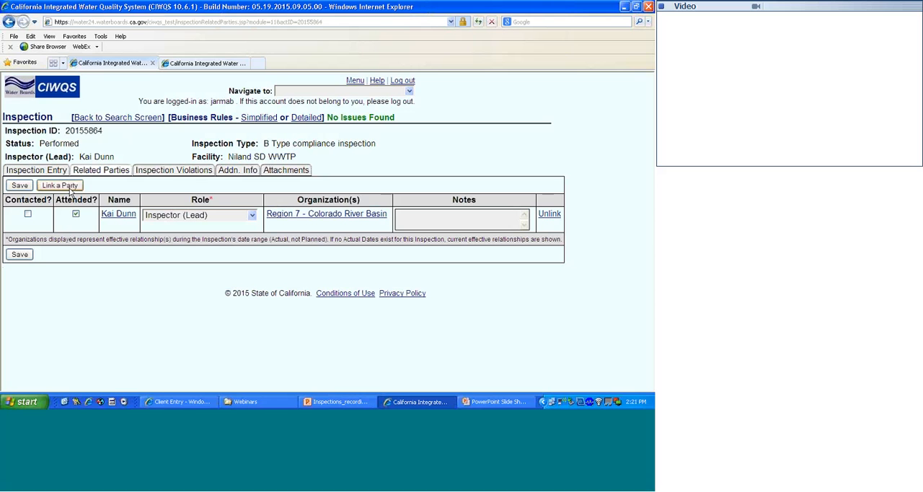
- Start a new violation from the inspection's violations, using the Other Violation Type group and the type Order Conditions
{"action": "left_click", "coordinate": [156, 172]}
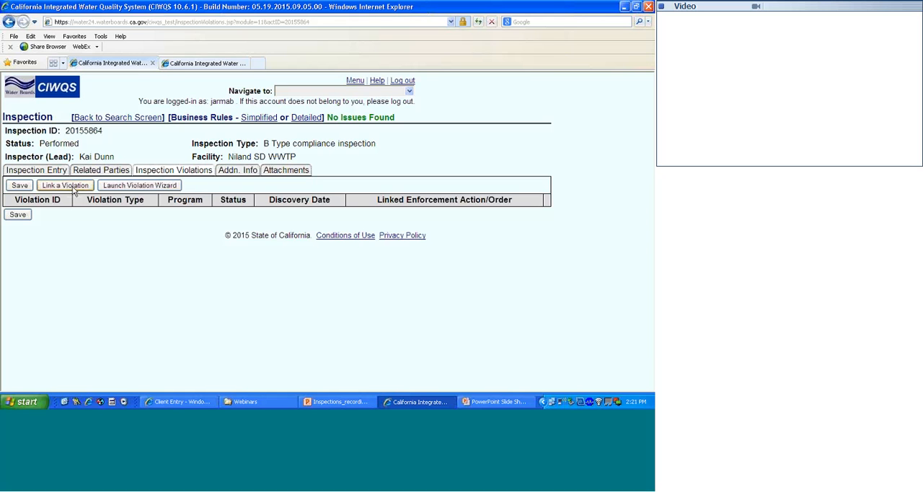
{"action": "left_click", "coordinate": [124, 185]}
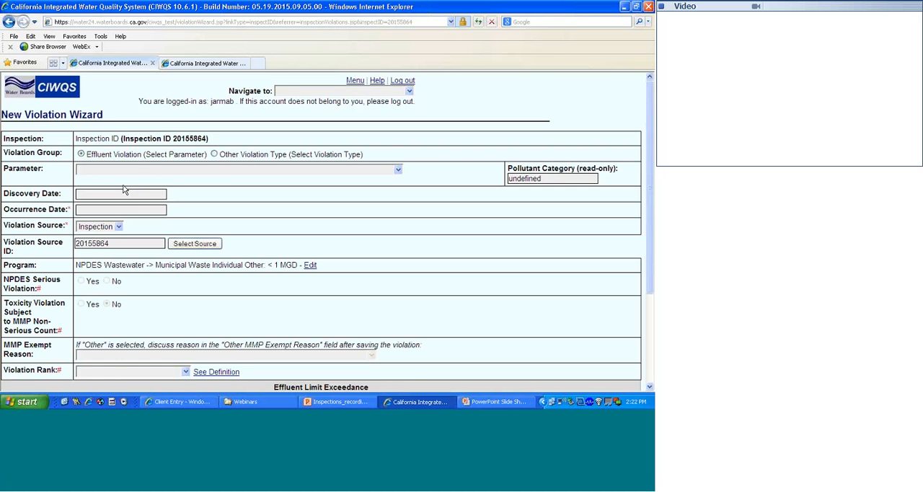
{"action": "left_click", "coordinate": [213, 154]}
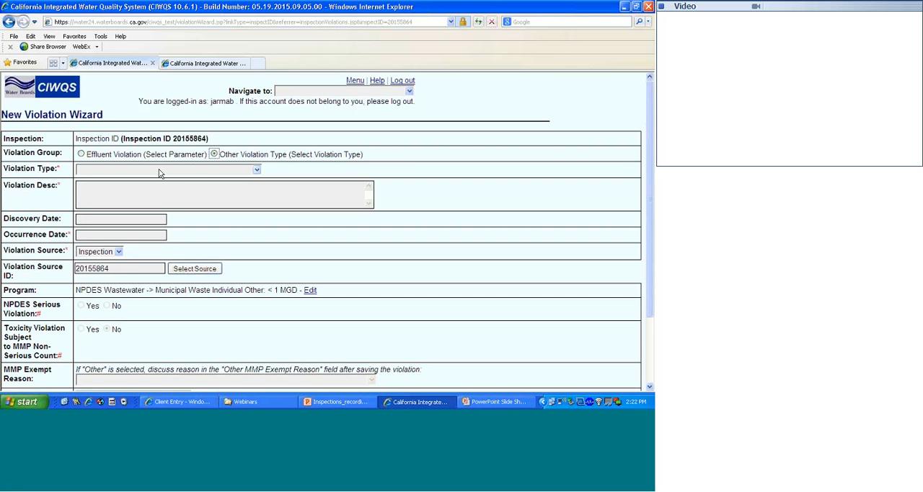
{"action": "left_click", "coordinate": [203, 171]}
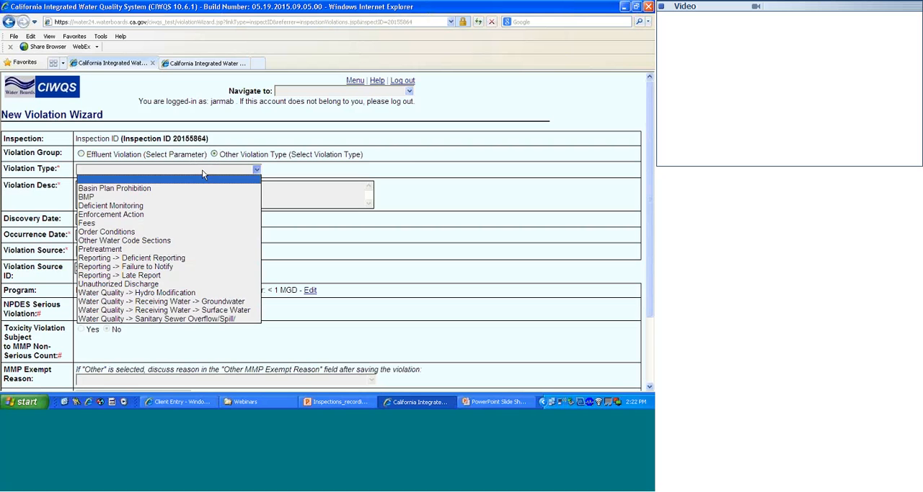
{"action": "left_click", "coordinate": [177, 232]}
- Describe the violation as "No order on site" and set its discovery date to 05/04/2015
{"action": "left_click", "coordinate": [153, 198]}
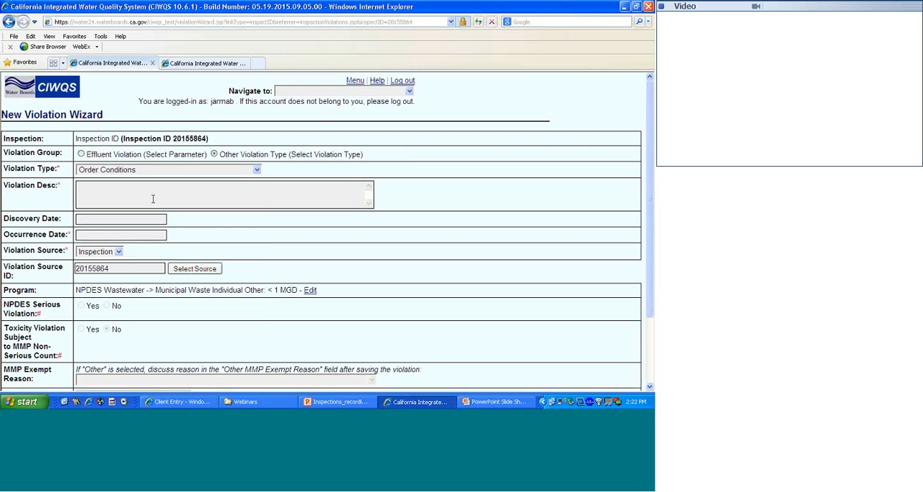
{"action": "type", "text": "No order on site"}
{"action": "left_click", "coordinate": [139, 219]}
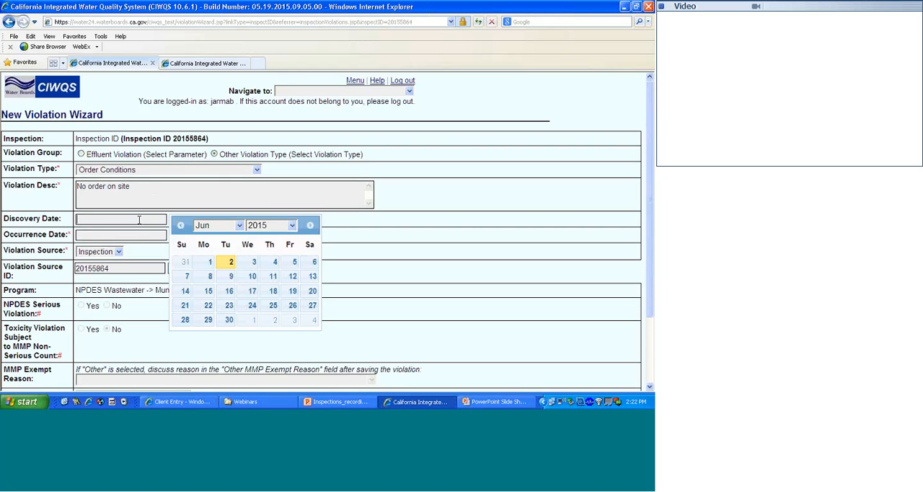
{"action": "left_click", "coordinate": [180, 225]}
{"action": "left_click", "coordinate": [207, 277]}
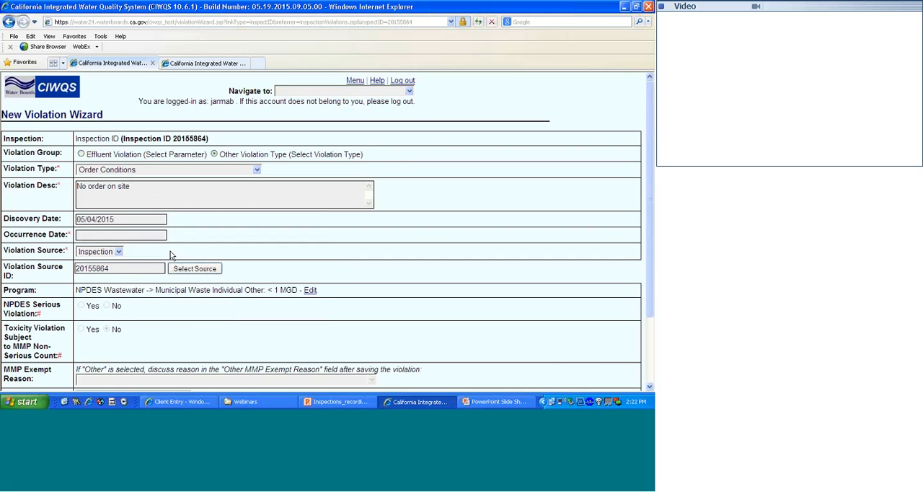
- Set the violation's occurrence date to 05/04/2015
{"action": "left_click", "coordinate": [153, 235]}
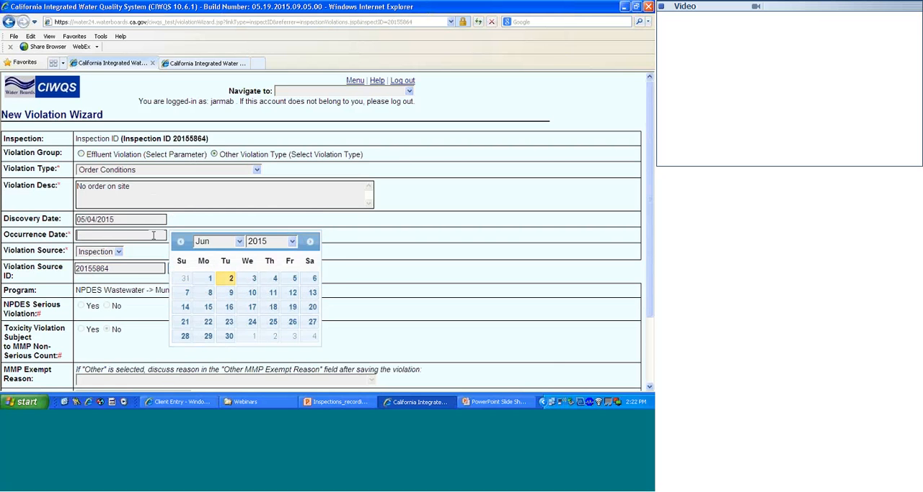
{"action": "left_click", "coordinate": [180, 242]}
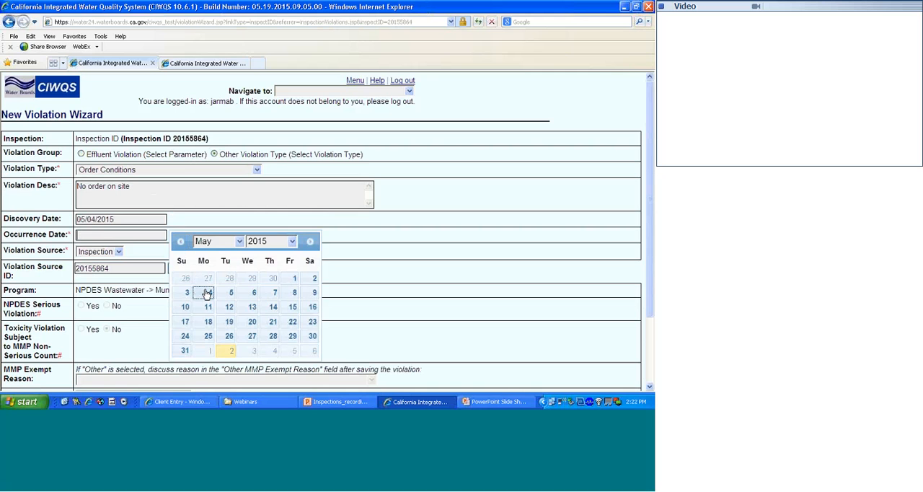
{"action": "left_click", "coordinate": [207, 293]}
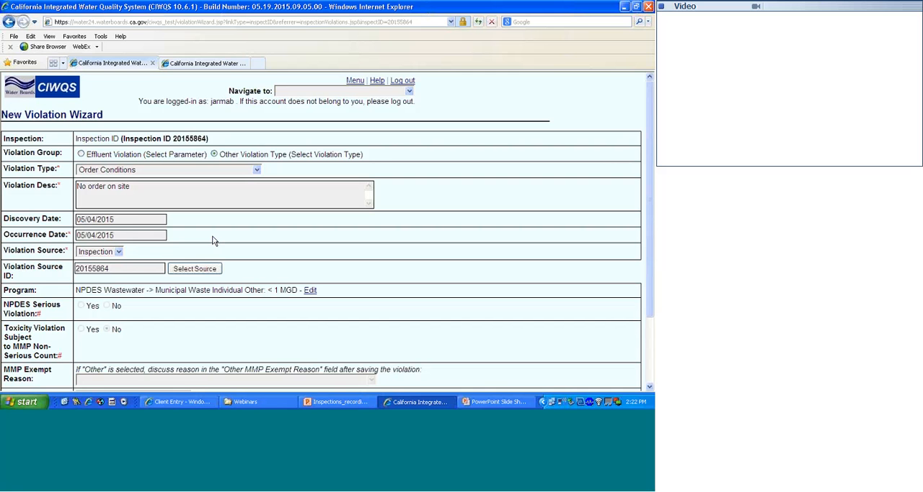
- Set the violation rank to Not Authorized to Assign Rank and create the violation
{"action": "scroll", "coordinate": [212, 240], "scroll_direction": "down", "scroll_amount": 1}
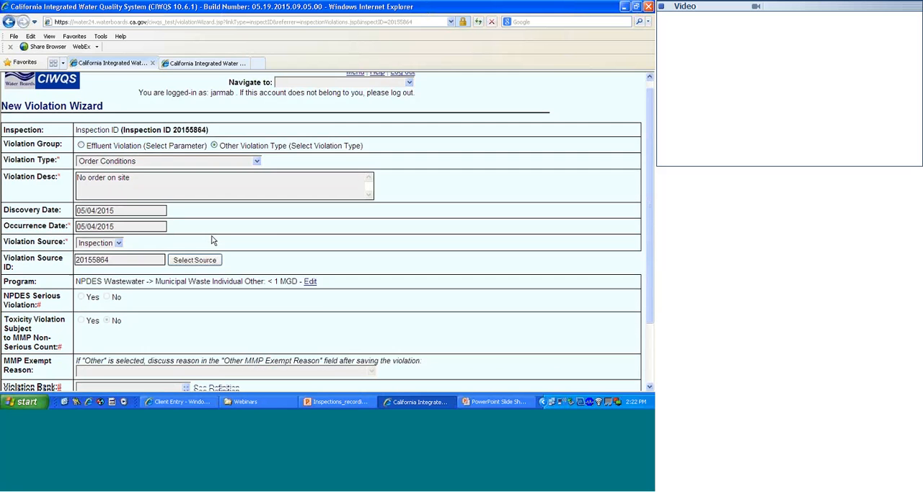
{"action": "scroll", "coordinate": [213, 240], "scroll_direction": "down", "scroll_amount": 3}
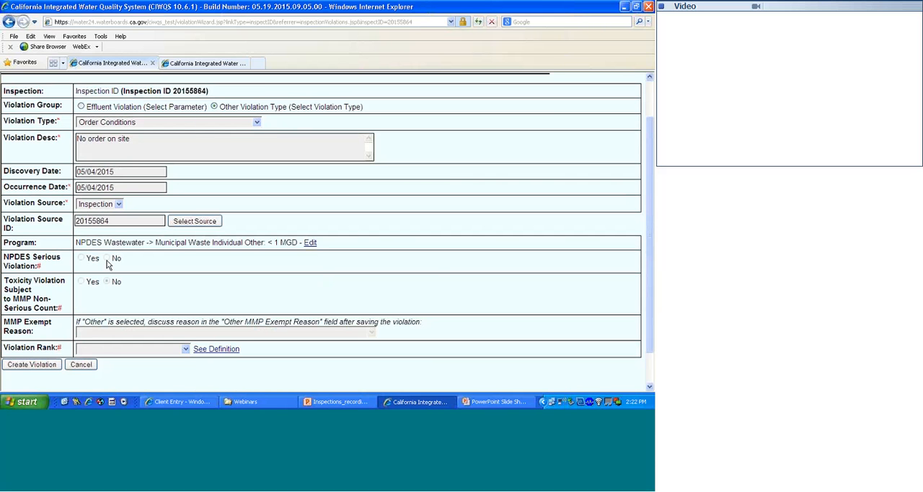
{"action": "scroll", "coordinate": [107, 265], "scroll_direction": "down", "scroll_amount": 1}
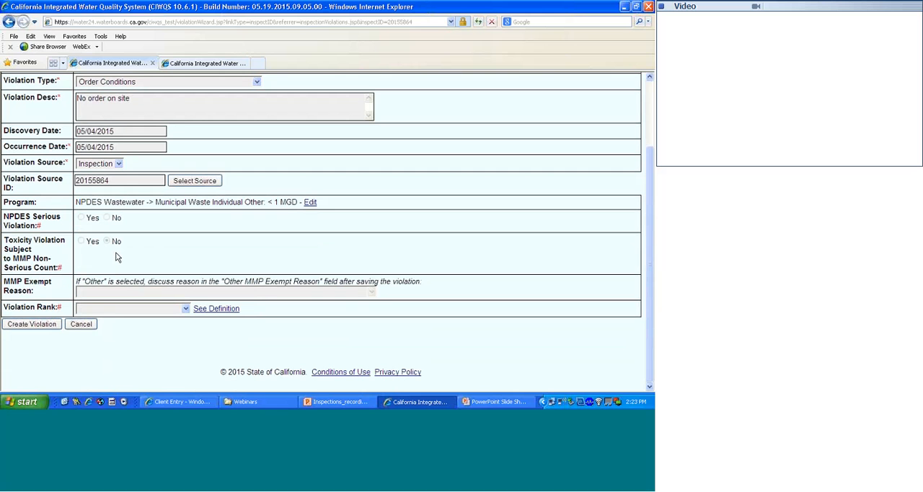
{"action": "left_click", "coordinate": [109, 311]}
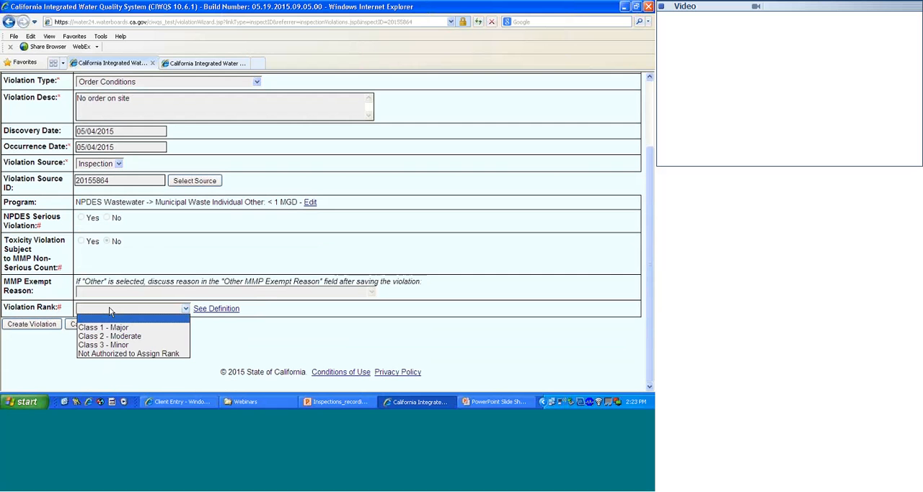
{"action": "left_click", "coordinate": [103, 354]}
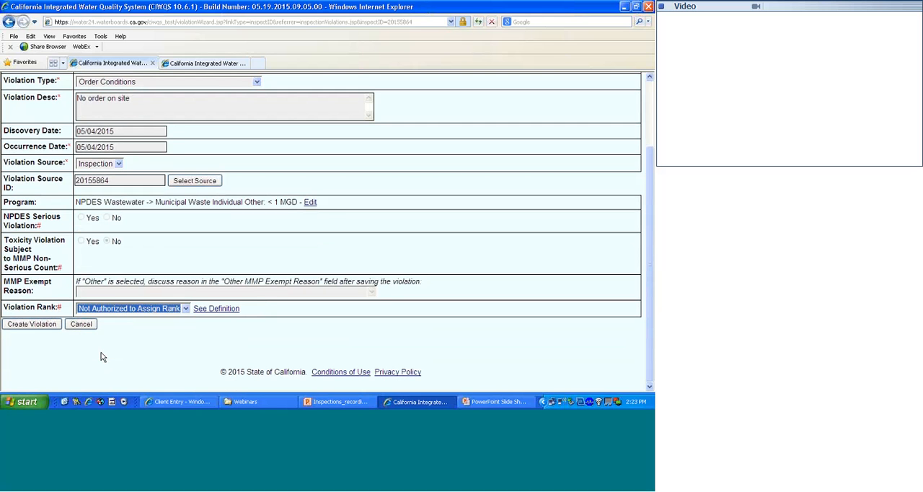
{"action": "left_click", "coordinate": [32, 324]}
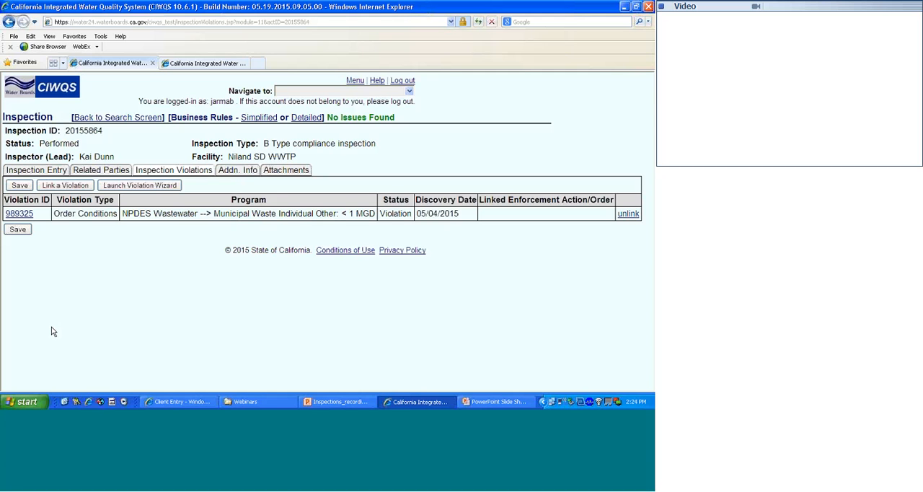
- Review the inspection's additional information, including the Inspection Rating options, and its attachment upload form
{"action": "left_click", "coordinate": [230, 170]}
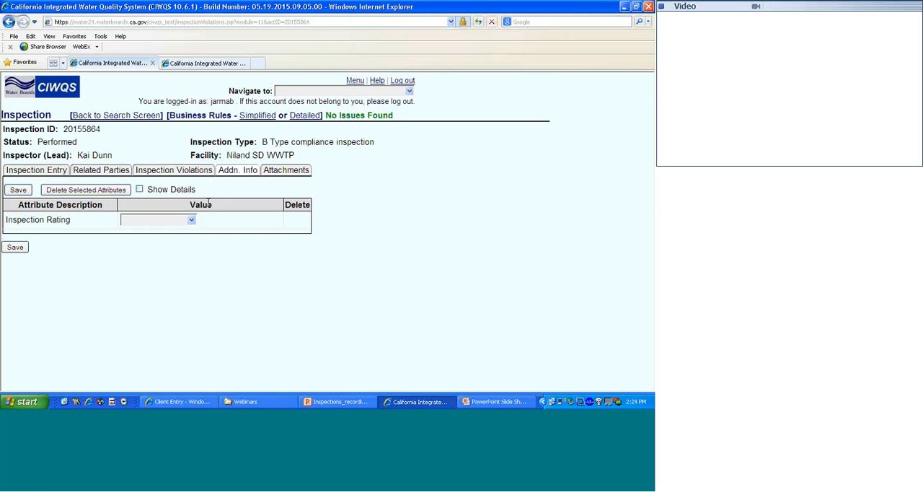
{"action": "left_click", "coordinate": [149, 222]}
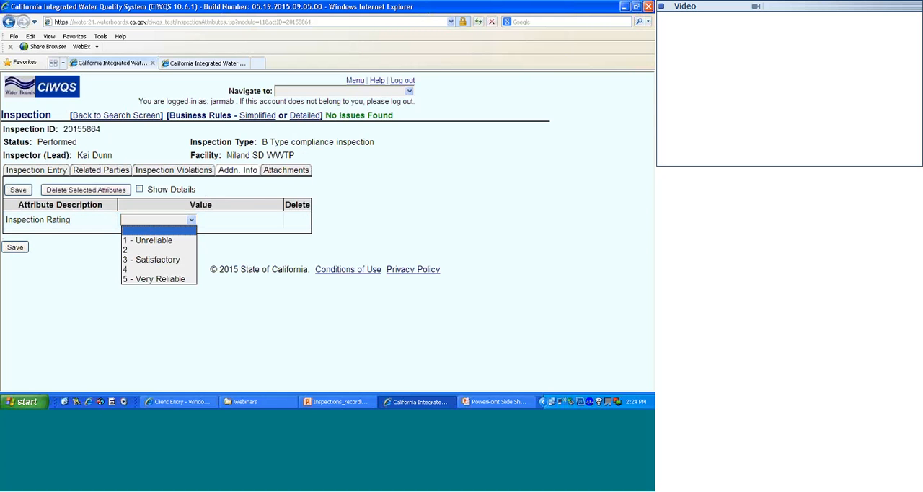
{"action": "left_click", "coordinate": [282, 173]}
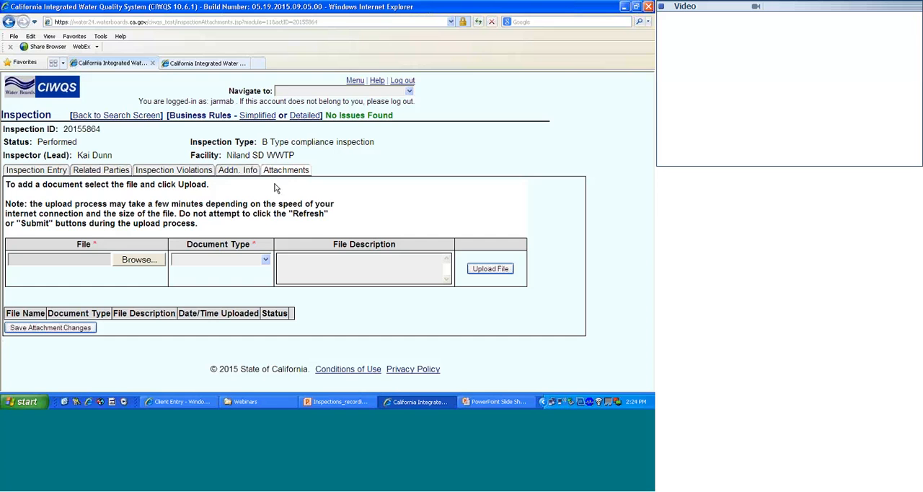
- Switch to the PowerPoint slide show and advance to the slide on planning an inspection from the Regulatory Measure module
{"action": "left_click", "coordinate": [476, 403]}
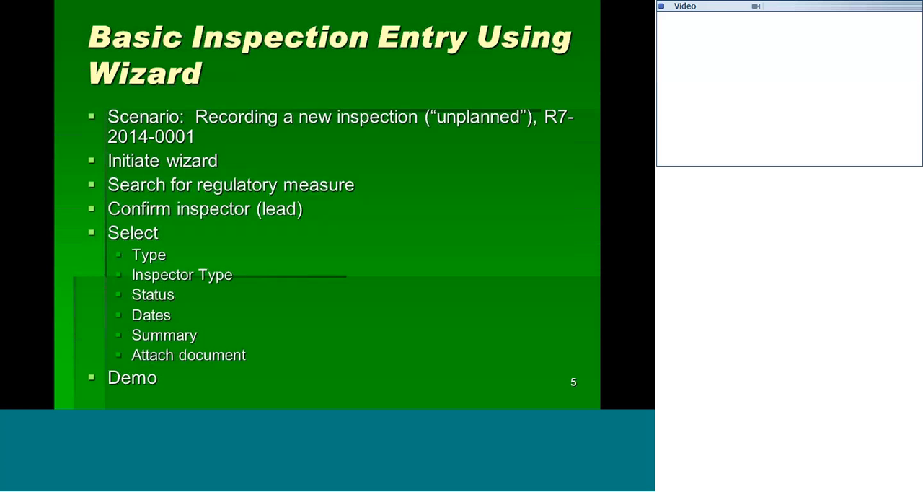
{"action": "key", "text": "Right"}
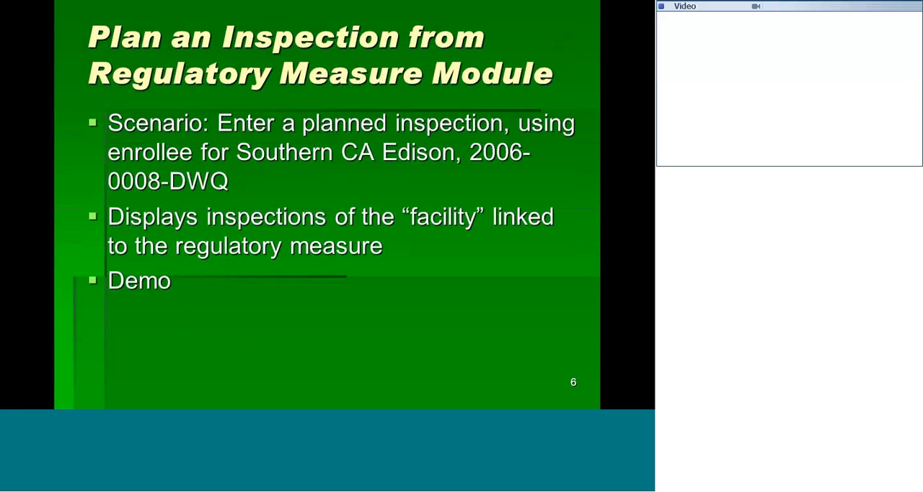
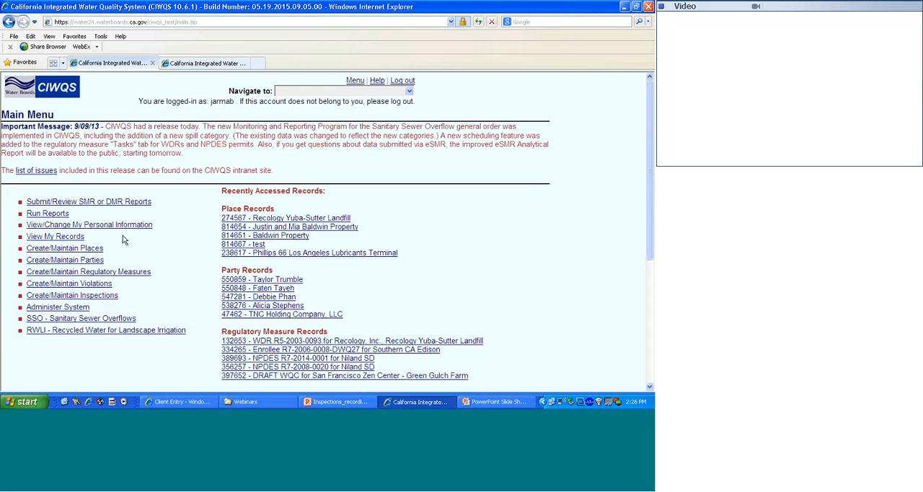
- Open the regulatory measure search from the main menu and enter southern ca edison as the related party name
{"action": "left_click", "coordinate": [112, 272]}
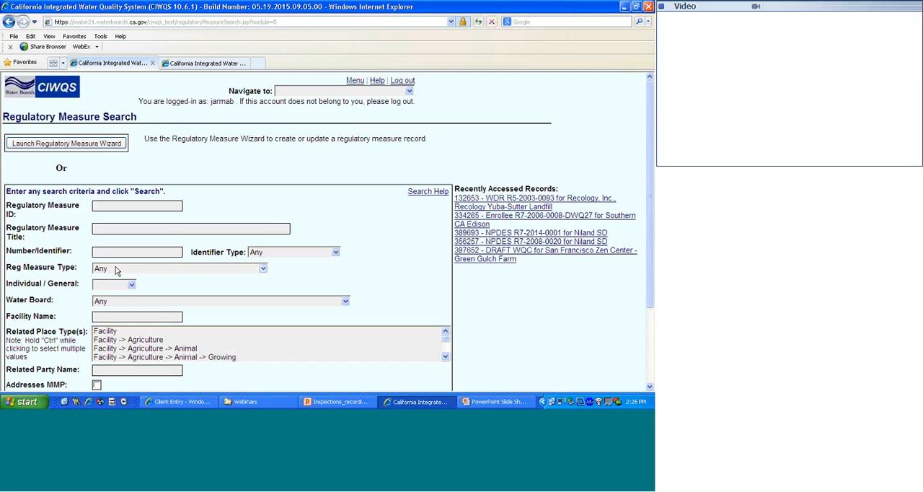
{"action": "scroll", "coordinate": [130, 270], "scroll_direction": "down", "scroll_amount": 1}
{"action": "scroll", "coordinate": [130, 270], "scroll_direction": "down", "scroll_amount": 3}
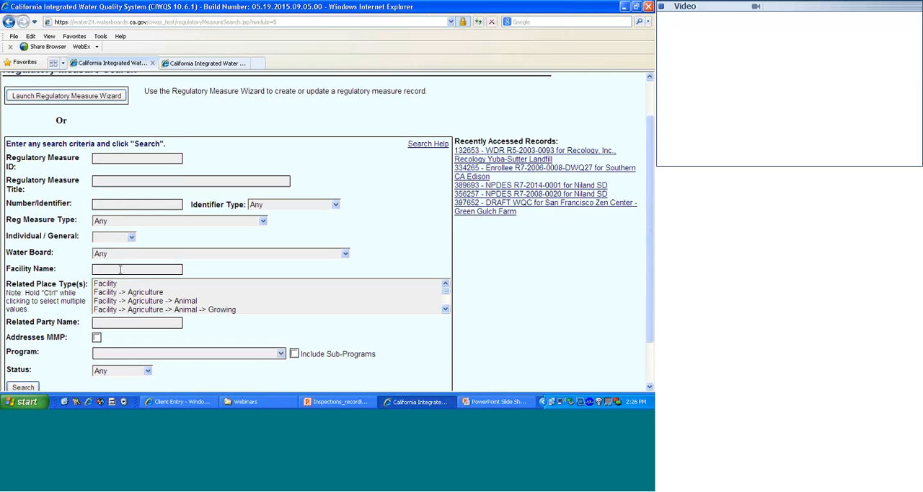
{"action": "left_click", "coordinate": [121, 270]}
{"action": "left_click", "coordinate": [109, 322]}
{"action": "type", "text": "southern ca edison"}
- Enter 2006-0008-dwq as the number/identifier and run the regulatory measure search
{"action": "left_click", "coordinate": [127, 204]}
{"action": "type", "text": "2006-00"}
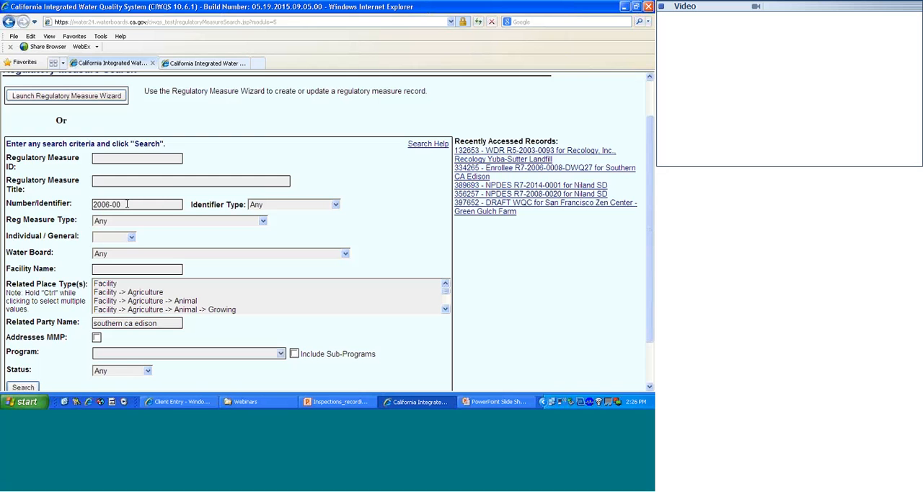
{"action": "type", "text": "08-dwq"}
{"action": "key", "text": "Return"}
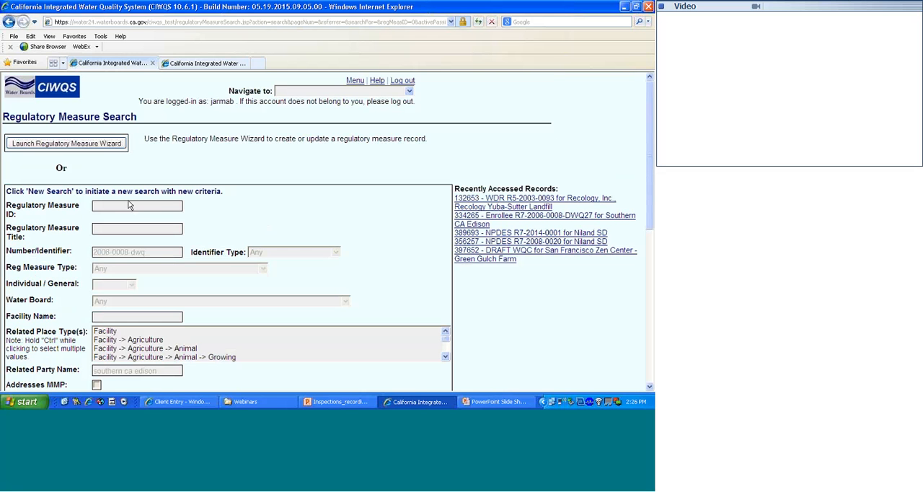
- Open the R3 Regionwide Utility Vaults enrollee record for Southern California Edison and show its inspections
{"action": "scroll", "coordinate": [140, 238], "scroll_direction": "down", "scroll_amount": 3}
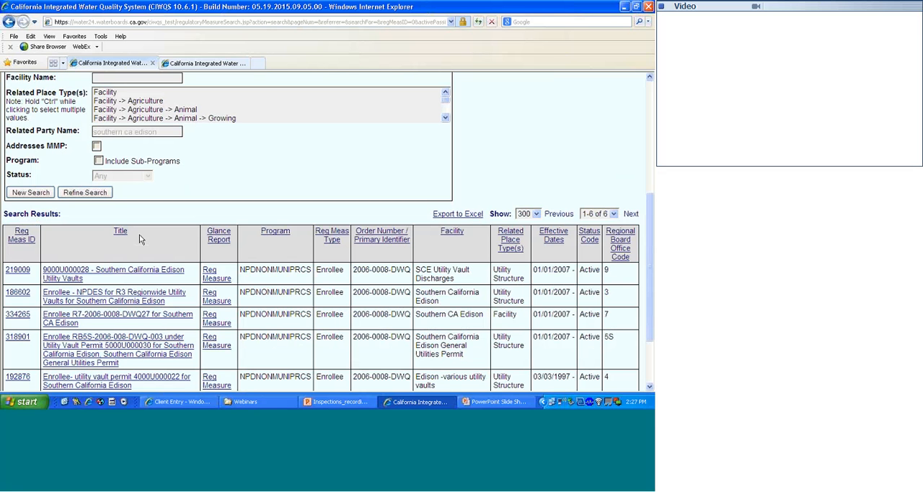
{"action": "scroll", "coordinate": [141, 240], "scroll_direction": "down", "scroll_amount": 3}
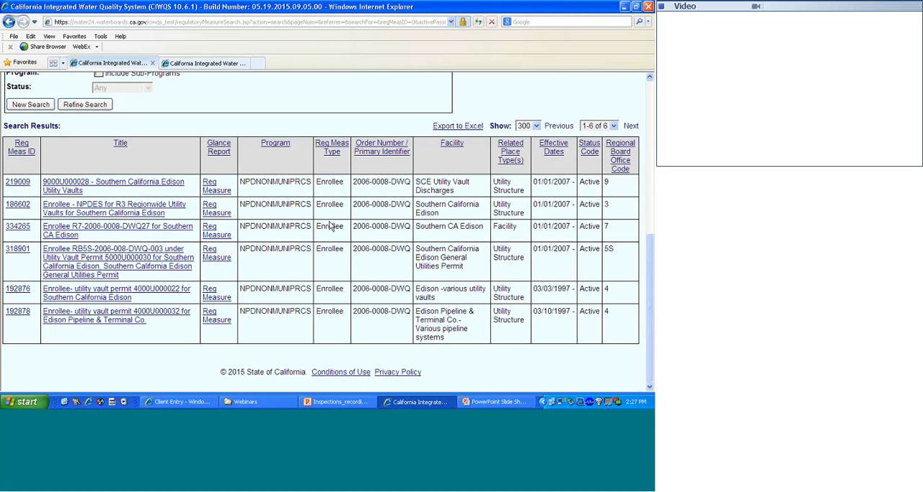
{"action": "left_click", "coordinate": [24, 206]}
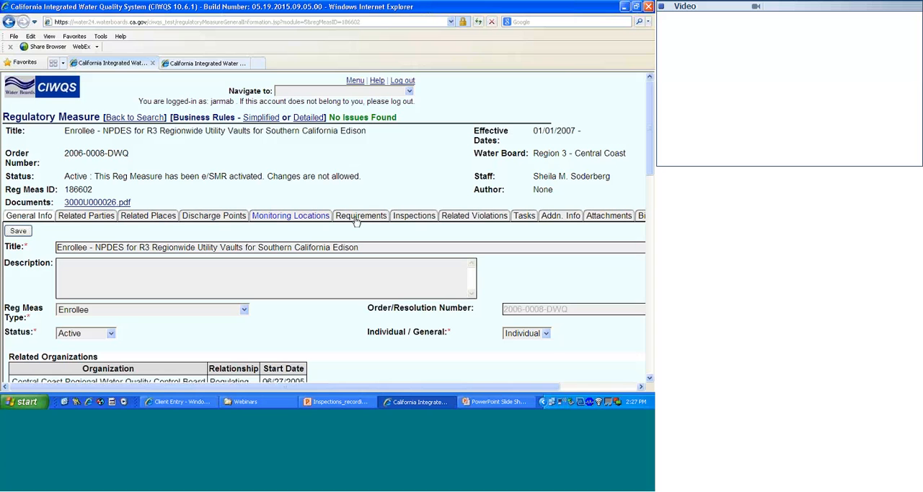
{"action": "left_click", "coordinate": [408, 216]}
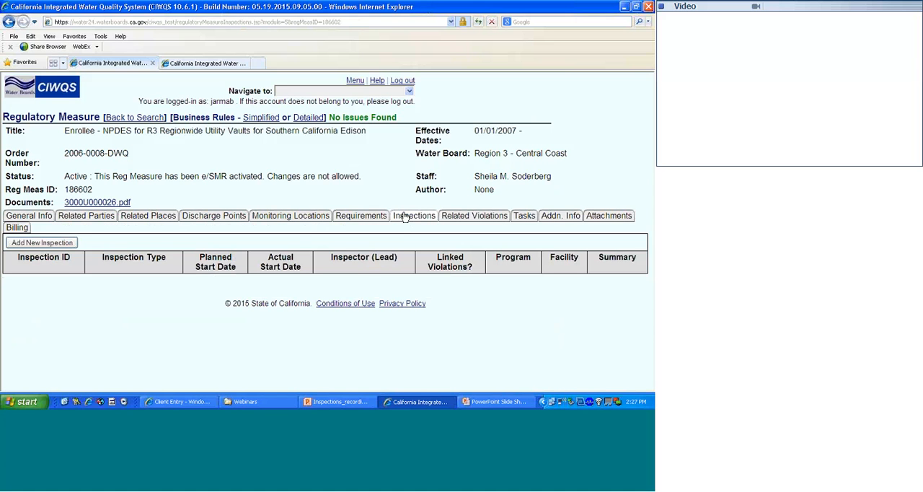
- Add a new inspection, keeping the listed lead inspector, with type B Type compliance inspection and status Planned
{"action": "left_click", "coordinate": [50, 245]}
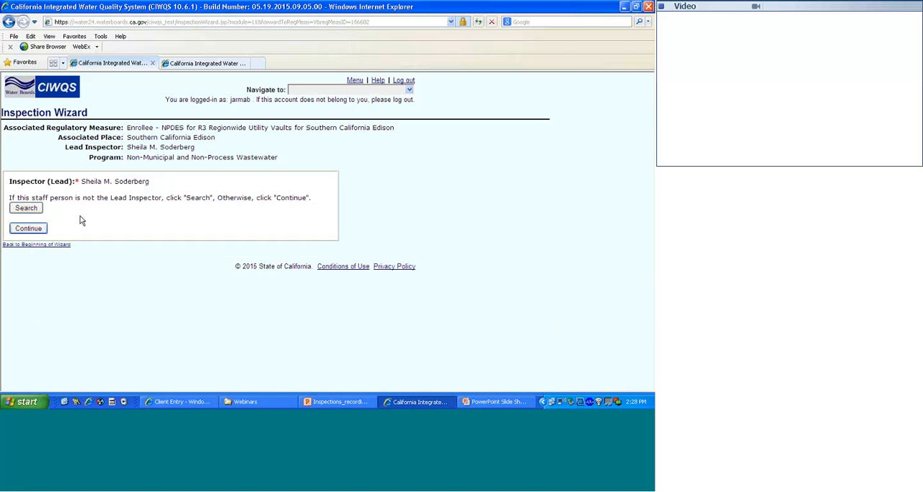
{"action": "left_click", "coordinate": [30, 228]}
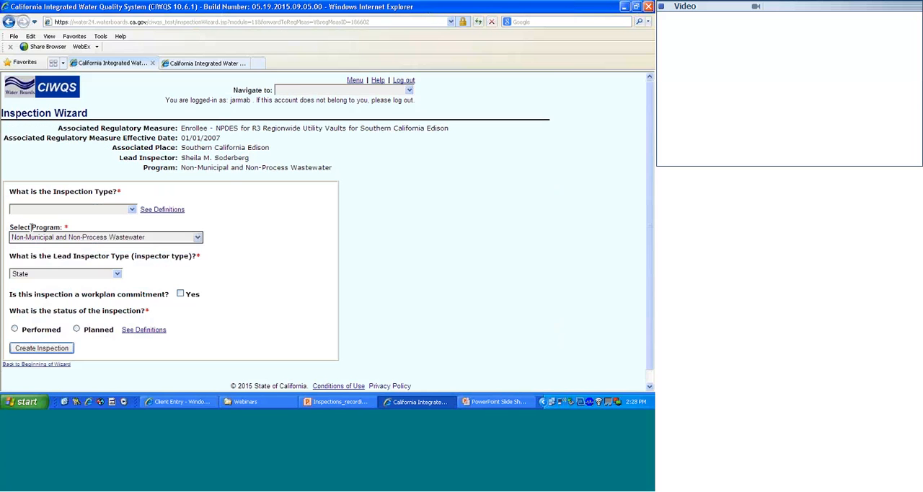
{"action": "left_click", "coordinate": [131, 210]}
{"action": "left_click", "coordinate": [104, 244]}
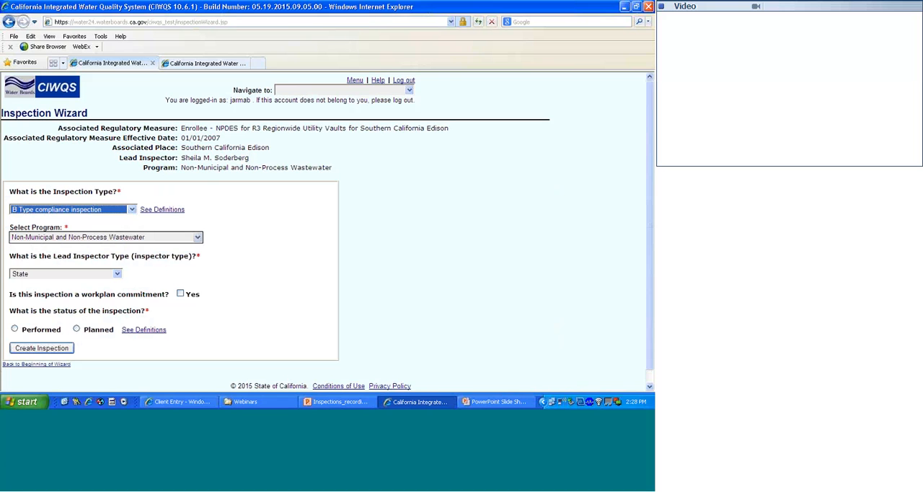
{"action": "left_click", "coordinate": [77, 329]}
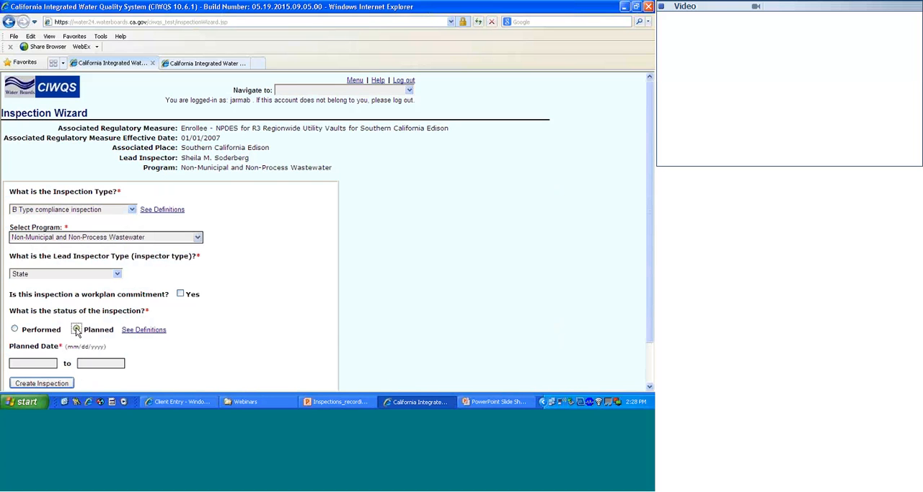
- Set the planned date to 07/14/2015 and create the inspection
{"action": "left_click", "coordinate": [48, 362]}
{"action": "left_click", "coordinate": [119, 256]}
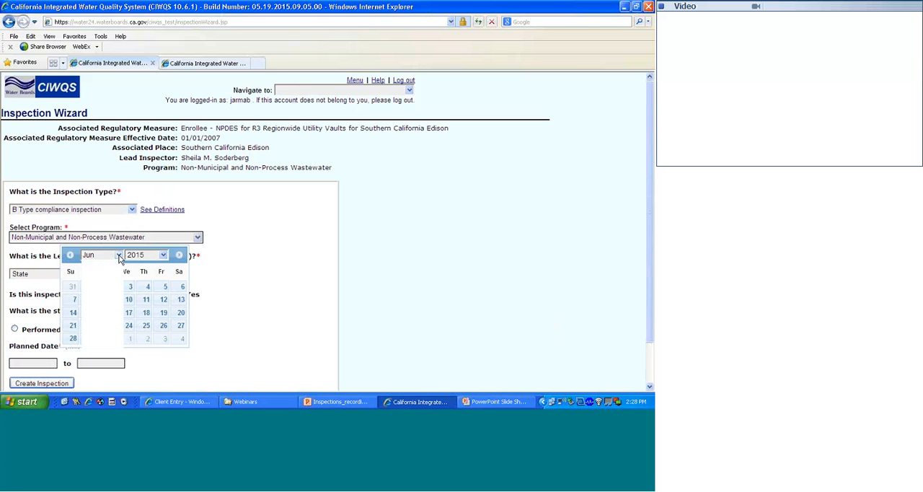
{"action": "left_click", "coordinate": [108, 312]}
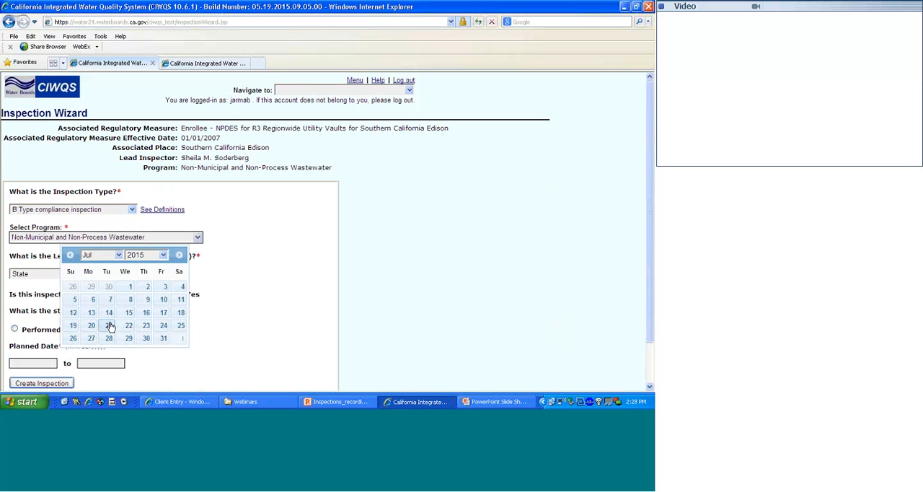
{"action": "left_click", "coordinate": [109, 313]}
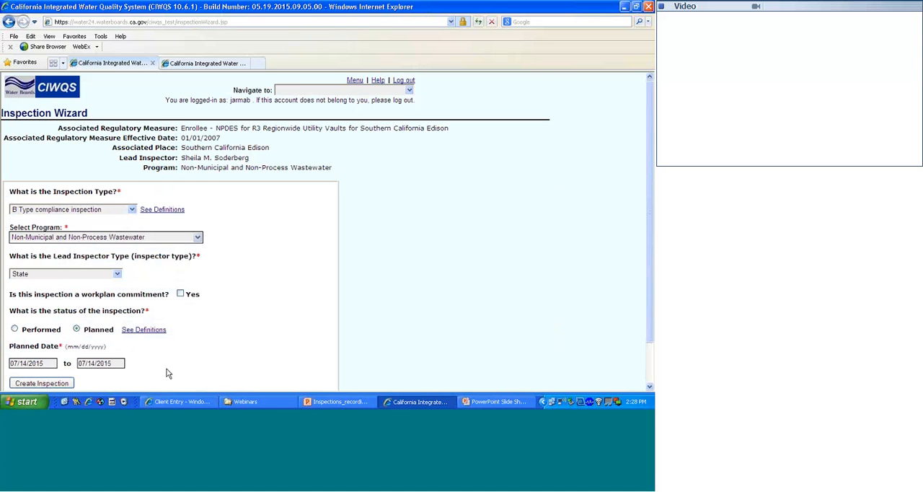
{"action": "scroll", "coordinate": [167, 371], "scroll_direction": "down", "scroll_amount": 2}
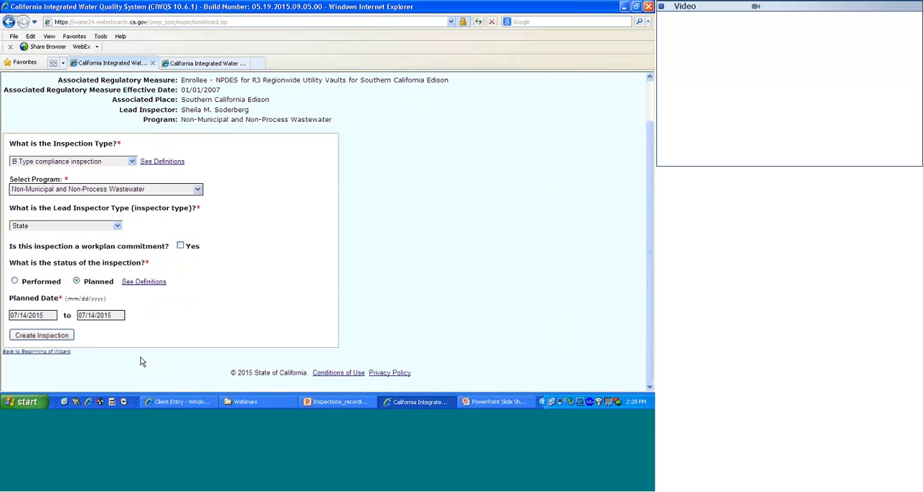
{"action": "left_click", "coordinate": [61, 335]}
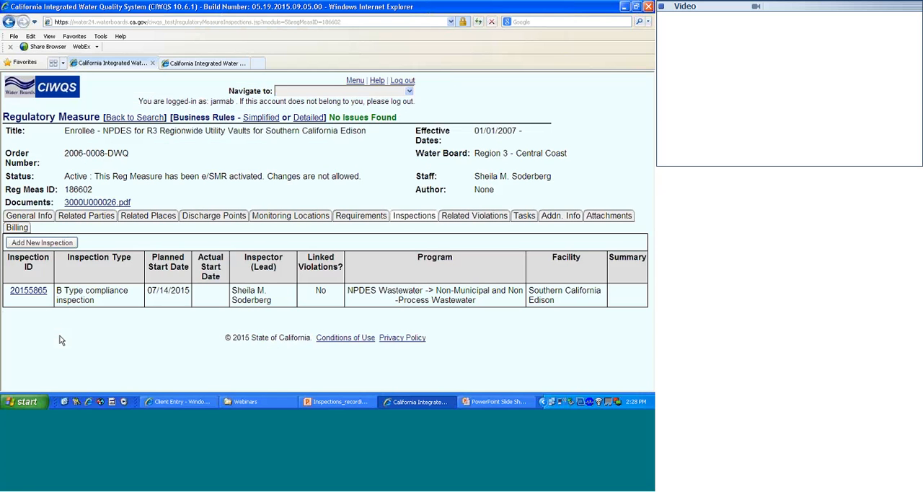
- Switch to the PowerPoint slide show and advance to the Update An Inspection slide
{"action": "right_click", "coordinate": [181, 312]}
{"action": "key", "text": "Escape"}
{"action": "key", "text": "alt+Tab"}
{"action": "key", "text": "alt+Tab"}
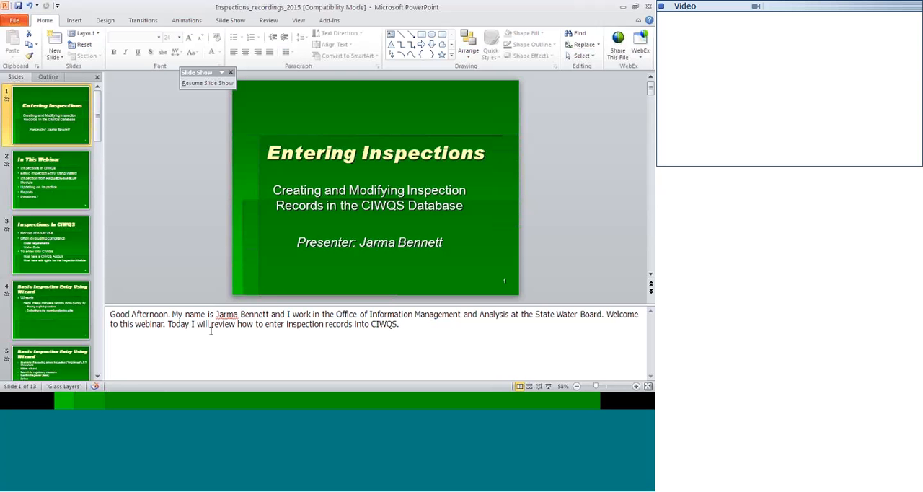
{"action": "key", "text": "alt+Tab"}
{"action": "key", "text": "alt+Tab"}
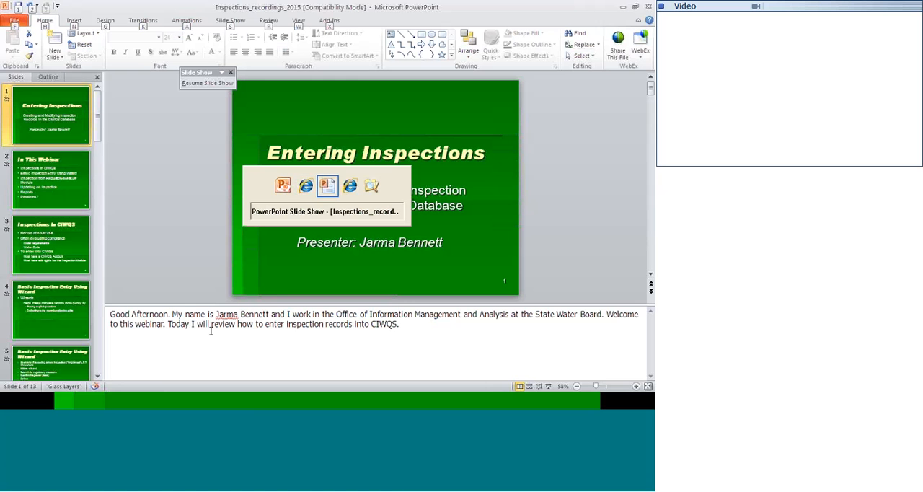
{"action": "key", "text": "alt+Tab"}
{"action": "key", "text": "alt+Tab"}
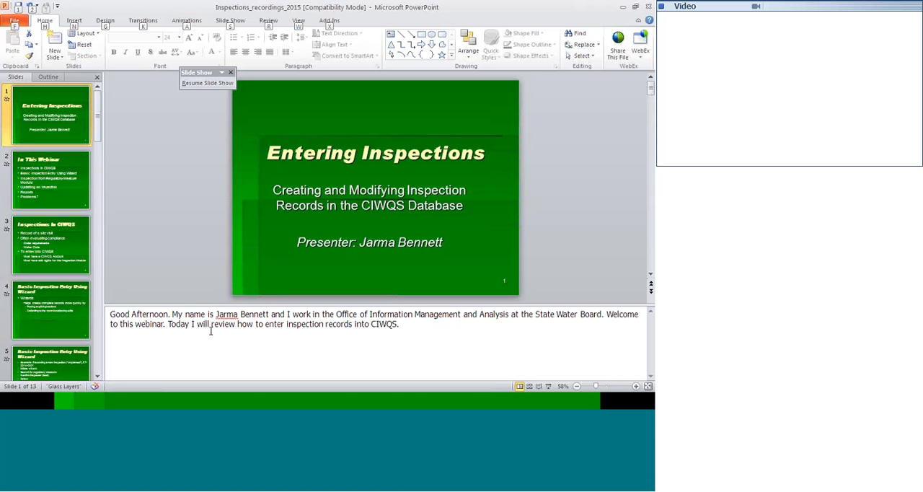
{"action": "key", "text": "alt+Tab"}
{"action": "key", "text": "alt+Tab"}
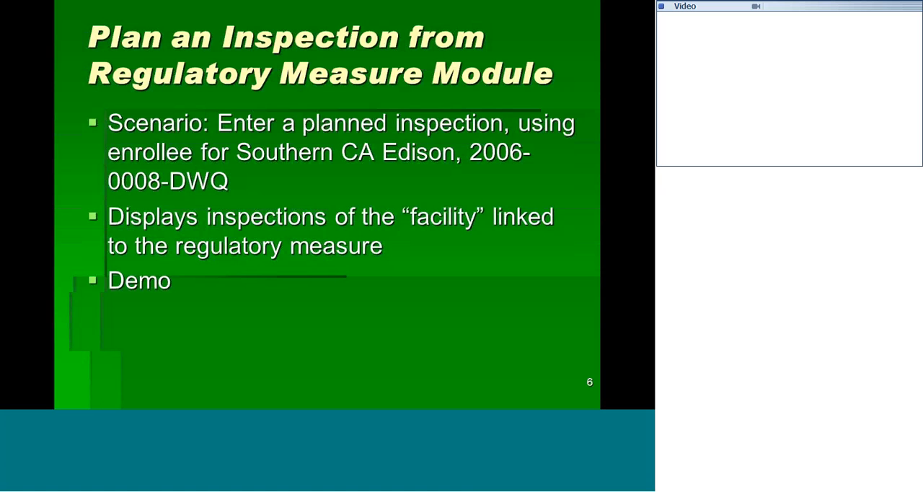
{"action": "key", "text": "Right"}
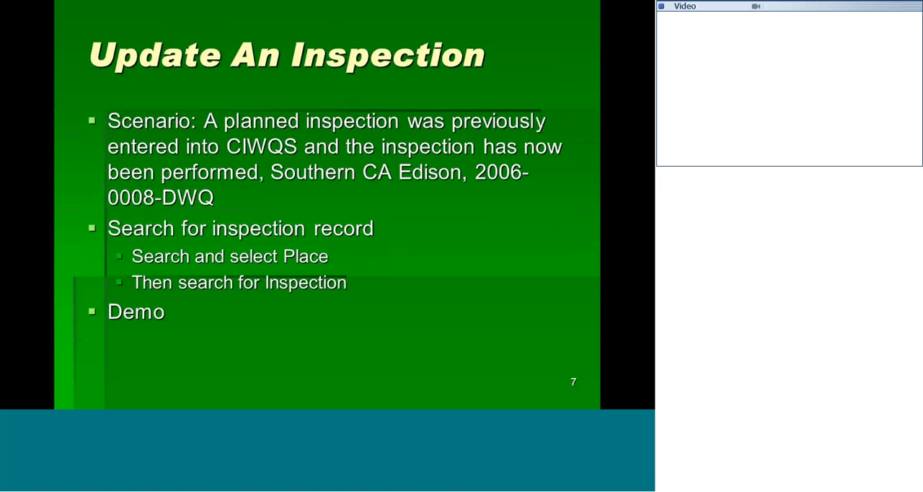
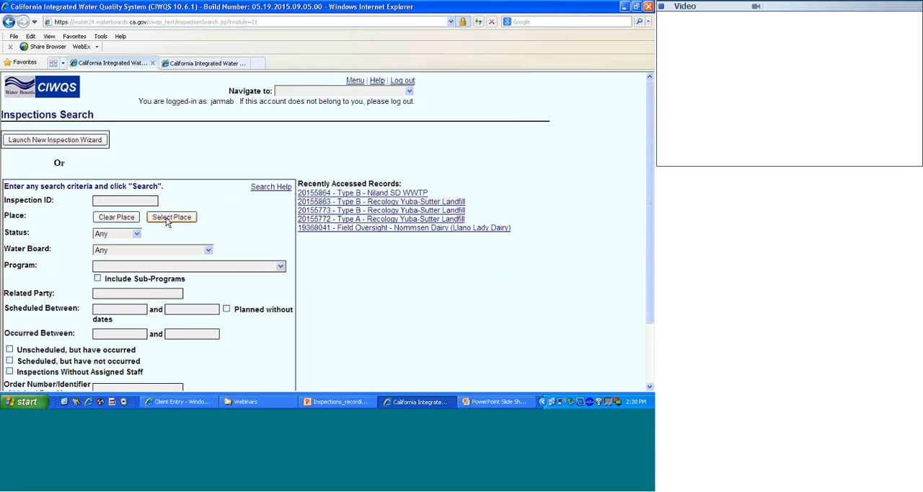
- Search places for "southern california edison" in Region 3 - Central Coast and select the match as the inspection search's place
{"action": "left_click", "coordinate": [167, 219]}
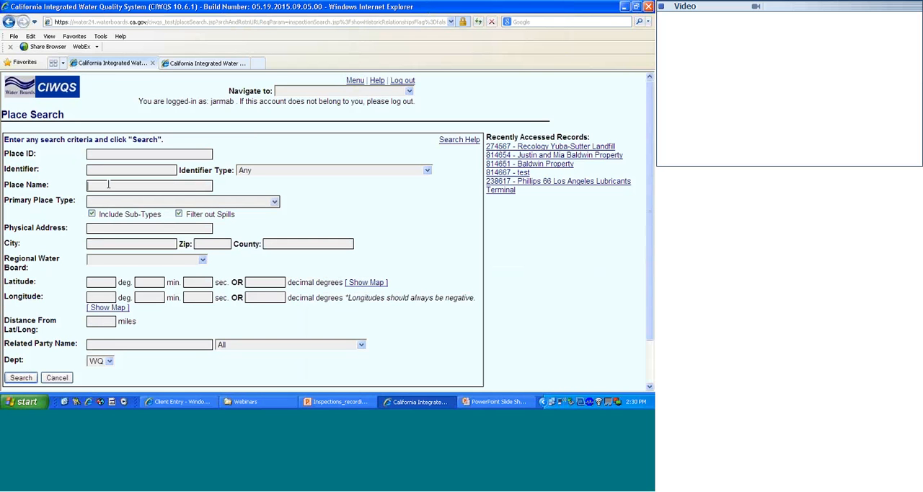
{"action": "type", "text": "southern california edison"}
{"action": "left_click", "coordinate": [163, 261]}
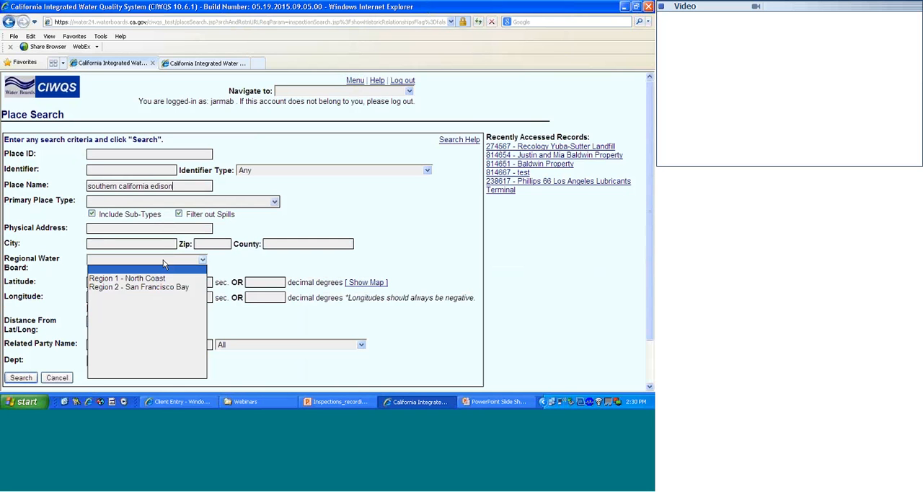
{"action": "left_click", "coordinate": [150, 297]}
{"action": "left_click", "coordinate": [163, 319]}
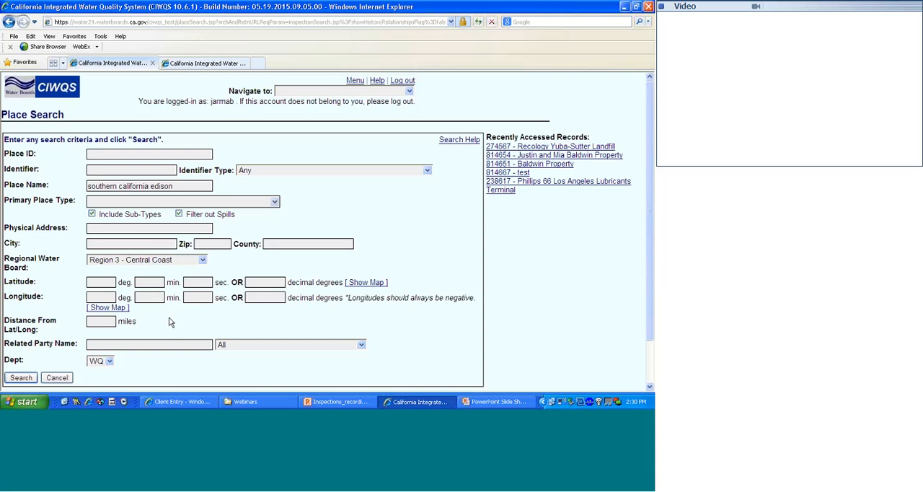
{"action": "key", "text": "Return"}
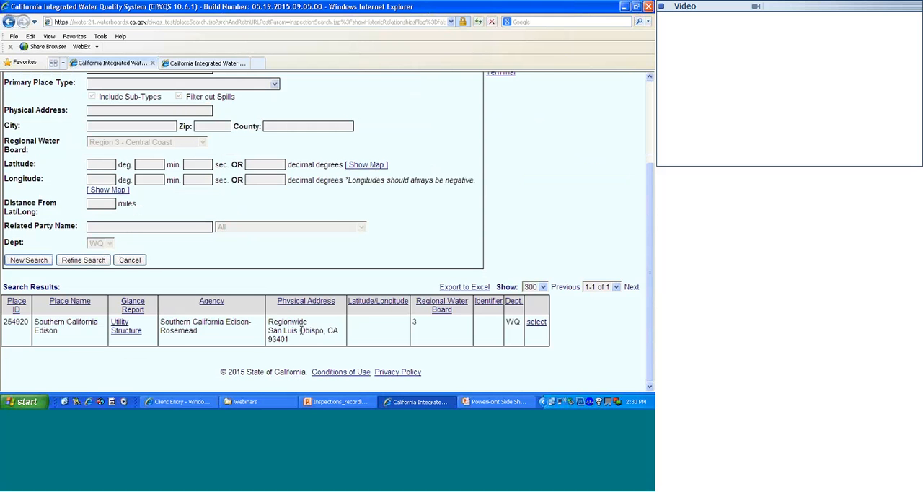
{"action": "left_click", "coordinate": [537, 326]}
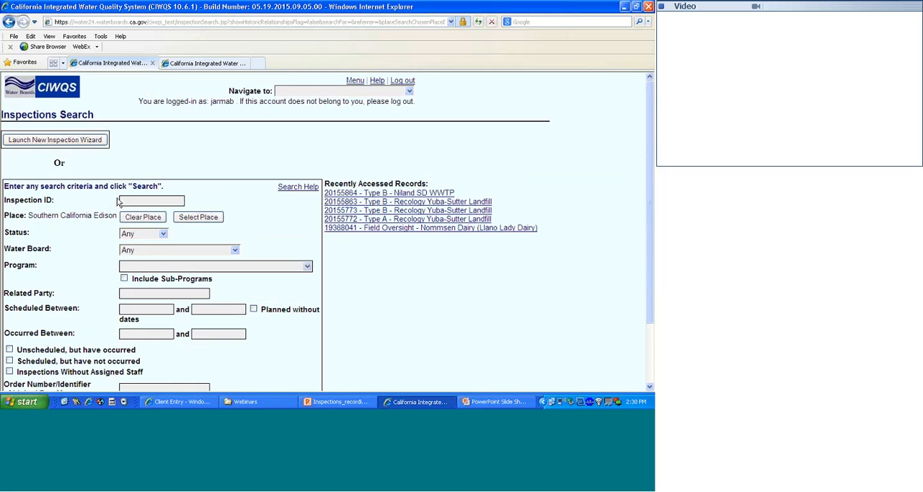
- Search for the inspections at Southern California Edison and open the planned Type B inspection
{"action": "scroll", "coordinate": [107, 243], "scroll_direction": "down", "scroll_amount": 3}
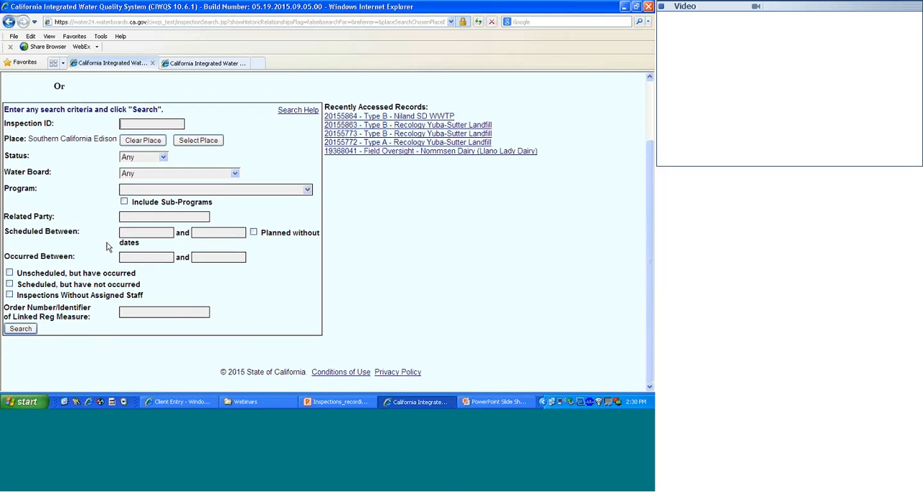
{"action": "left_click", "coordinate": [20, 332]}
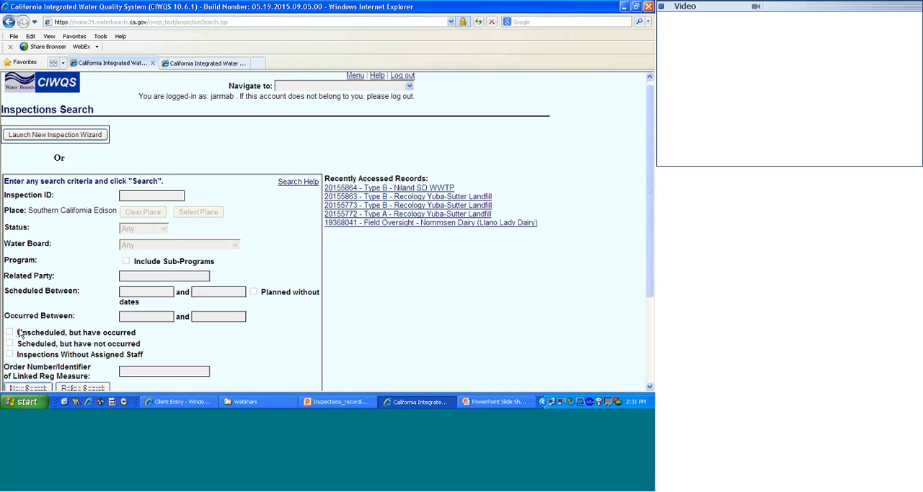
{"action": "scroll", "coordinate": [43, 334], "scroll_direction": "down", "scroll_amount": 3}
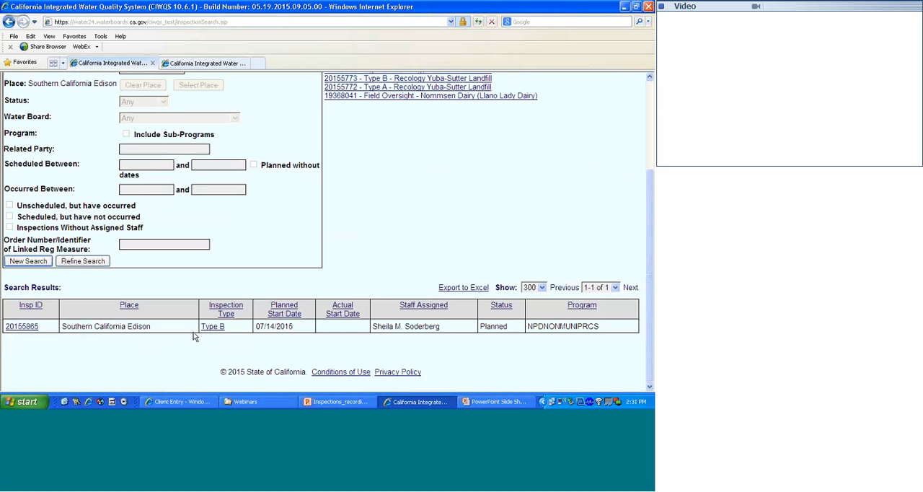
{"action": "left_click", "coordinate": [22, 327]}
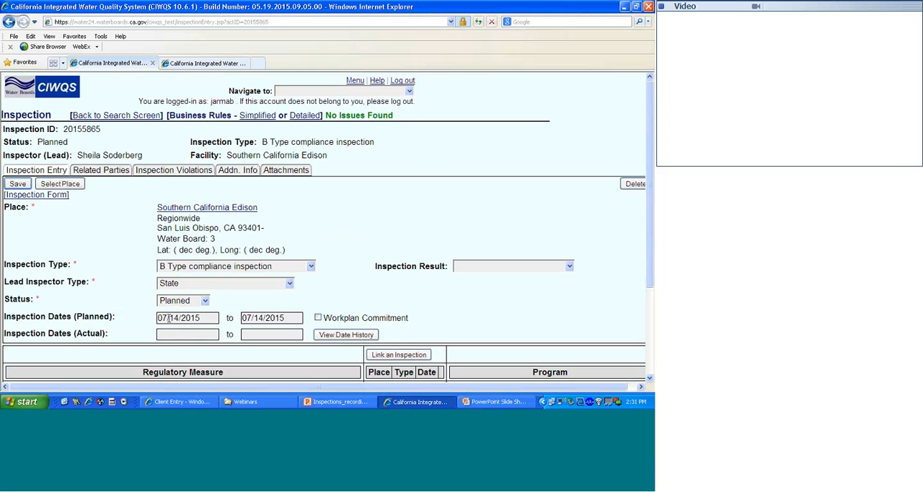
- Mark the inspection as performed with actual date 06/02/2015 and save it
{"action": "left_click", "coordinate": [173, 335]}
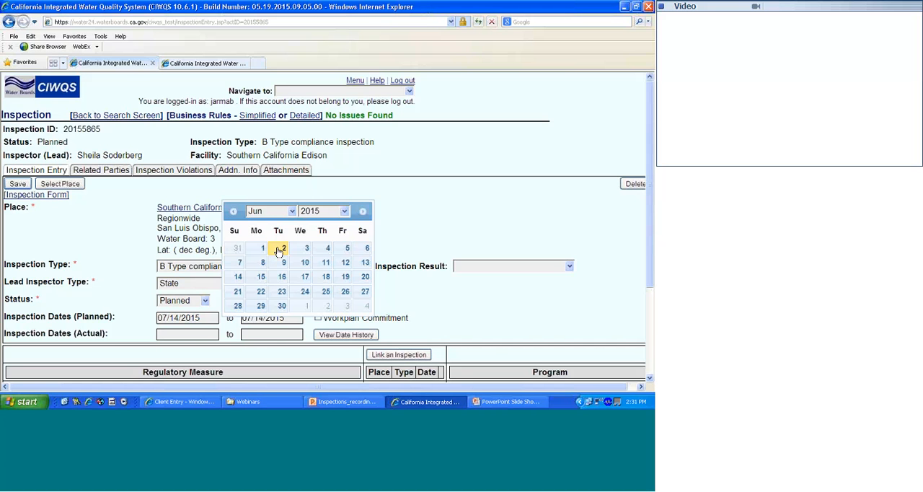
{"action": "left_click", "coordinate": [279, 250]}
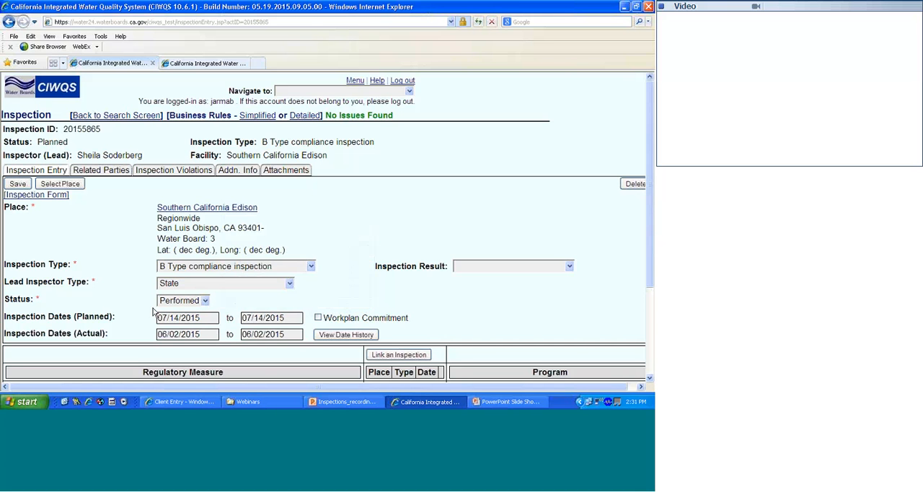
{"action": "left_click", "coordinate": [20, 184]}
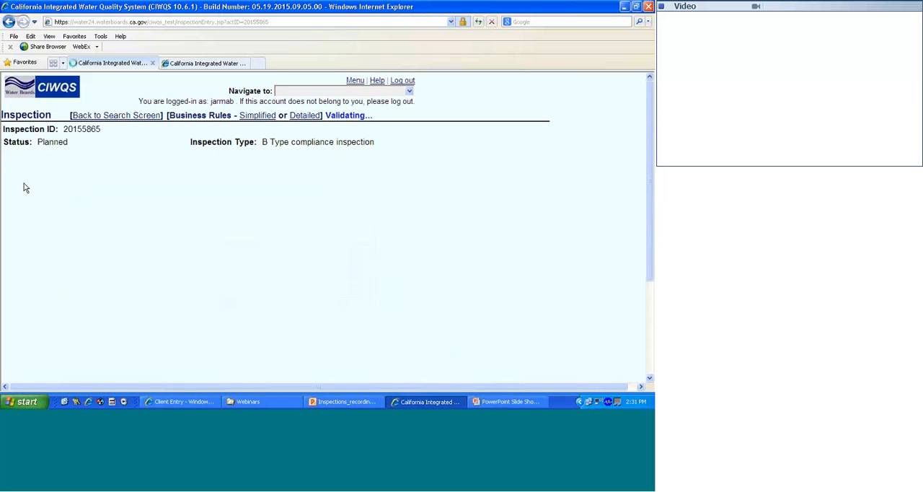
- Enter the inspection summary "No violations noted." and save the inspection
{"action": "scroll", "coordinate": [87, 265], "scroll_direction": "down", "scroll_amount": 3}
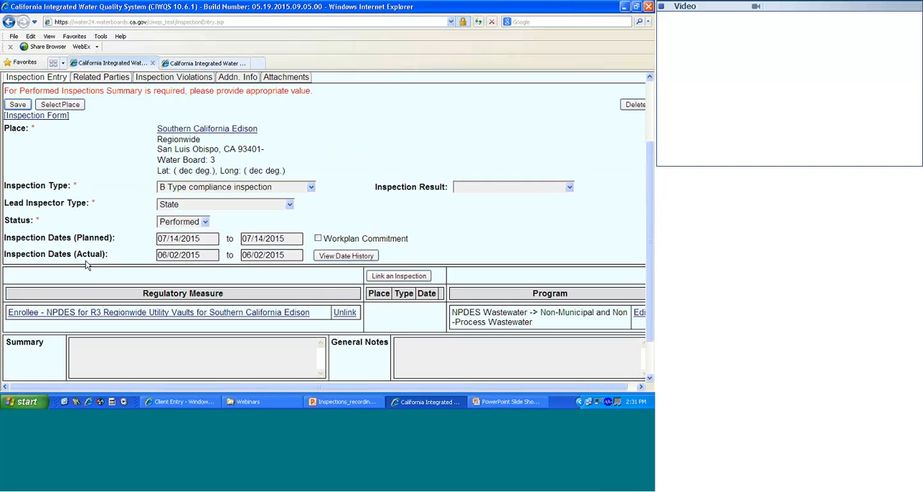
{"action": "left_click", "coordinate": [79, 342]}
{"action": "type", "text": "No violations noted."}
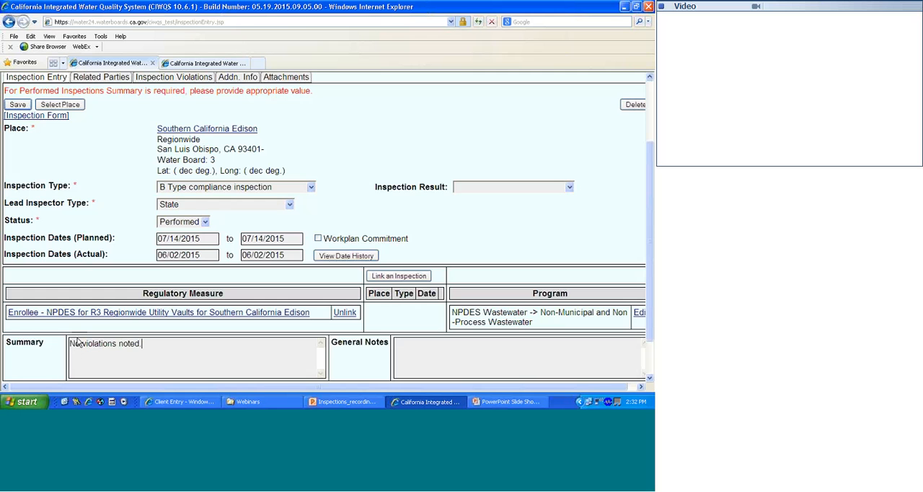
{"action": "scroll", "coordinate": [43, 357], "scroll_direction": "down", "scroll_amount": 2}
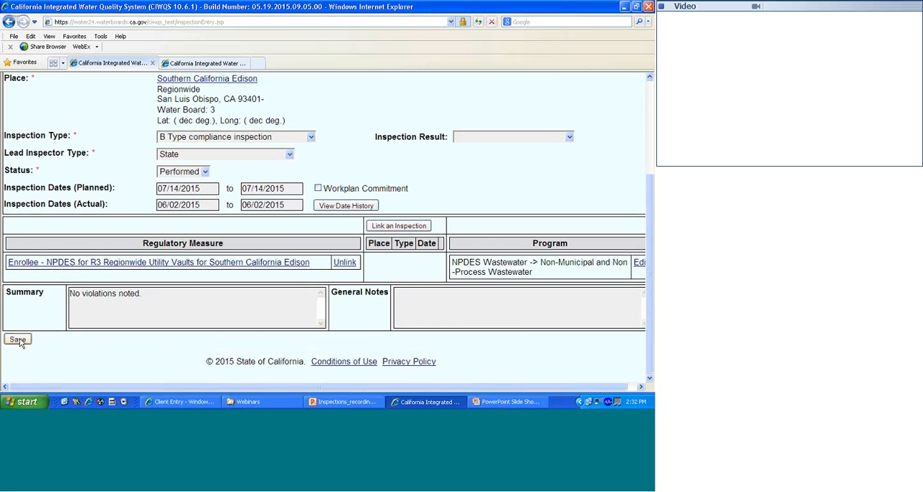
{"action": "left_click", "coordinate": [18, 339]}
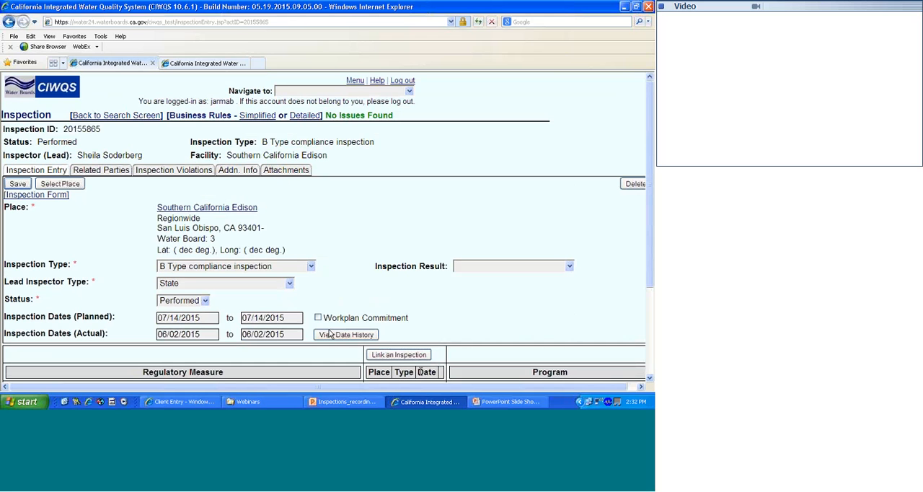
- Switch to the PowerPoint slide show and advance to the Reports slide
{"action": "left_click", "coordinate": [505, 402]}
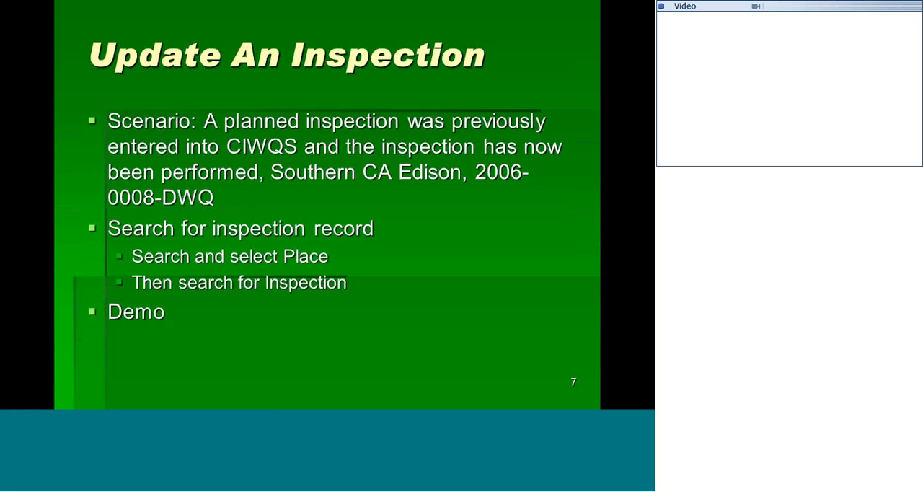
{"action": "key", "text": "Right"}
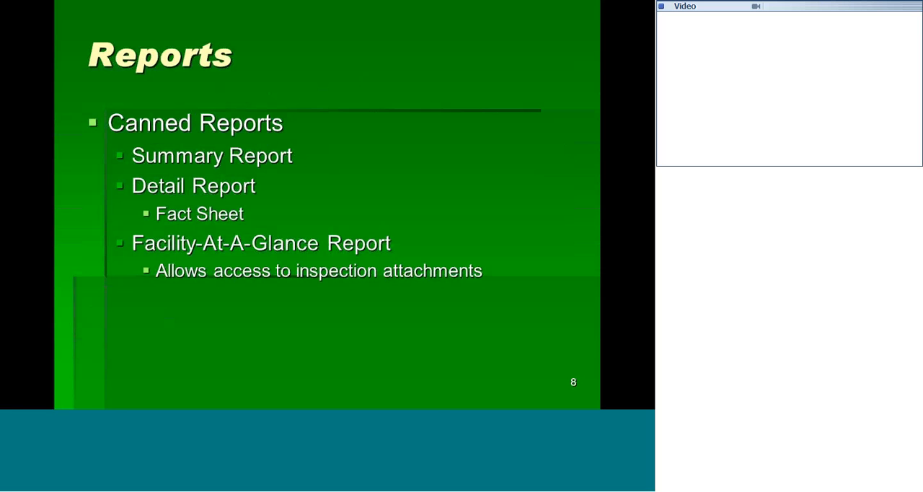
- Switch back to Internet Explorer and examine the ADL Building's Facility At-A-Glance Report down to its Inspections section
{"action": "key", "text": "alt+Tab"}
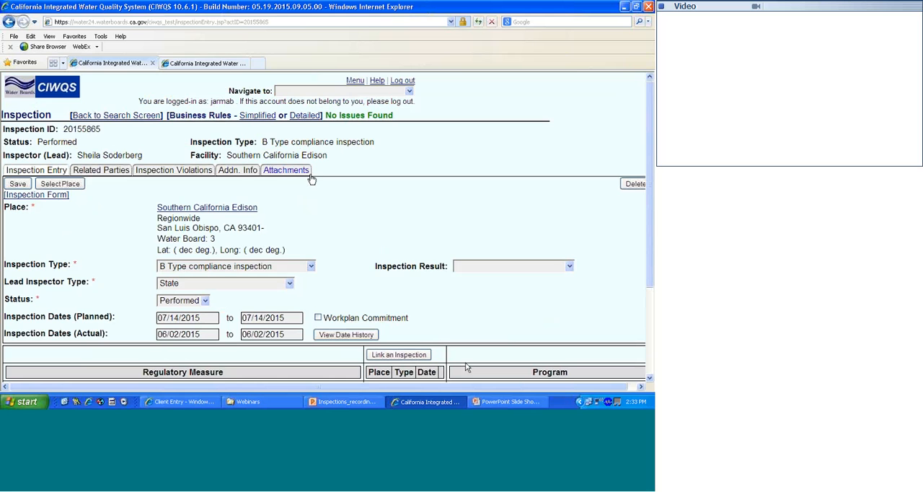
{"action": "left_click", "coordinate": [228, 64]}
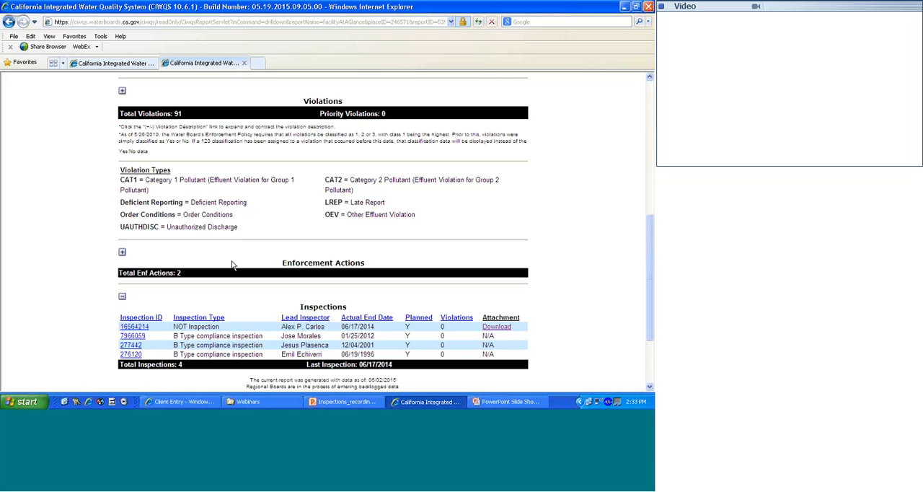
{"action": "scroll", "coordinate": [231, 264], "scroll_direction": "up", "scroll_amount": 10}
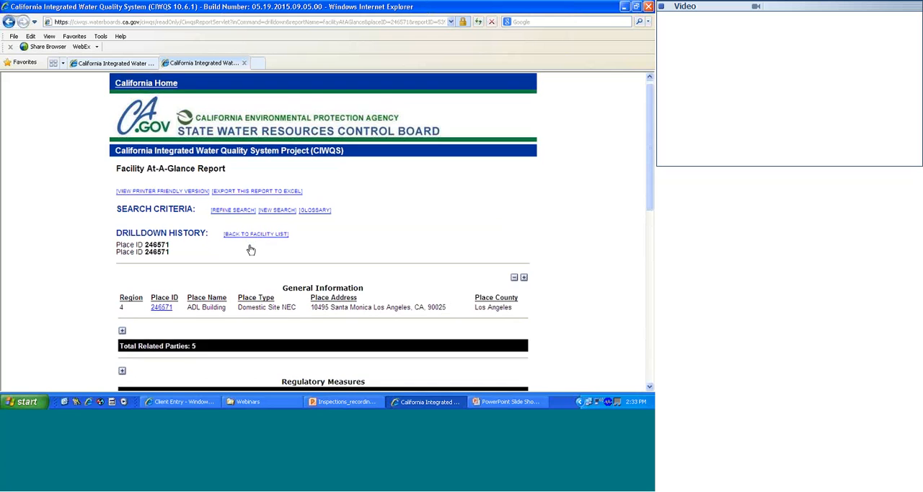
{"action": "scroll", "coordinate": [250, 249], "scroll_direction": "down", "scroll_amount": 3}
{"action": "scroll", "coordinate": [250, 249], "scroll_direction": "down", "scroll_amount": 5}
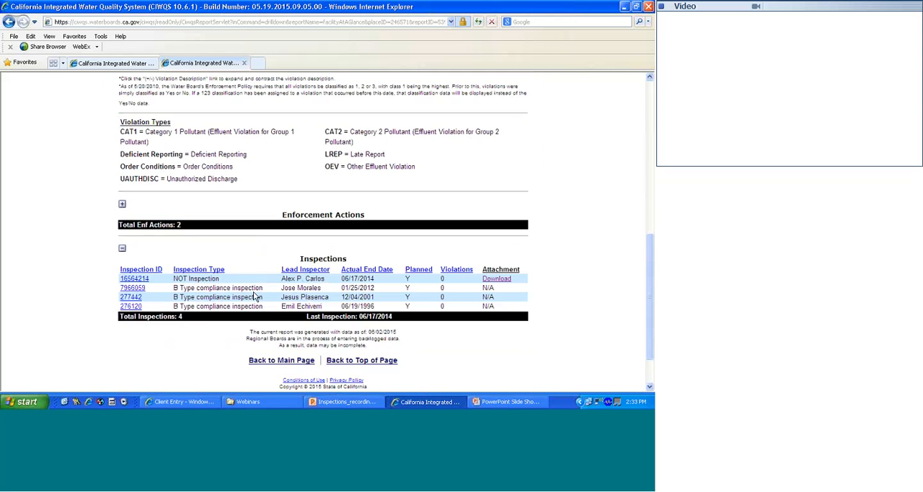
- Open the PDF attached to the 06/17/2014 inspection to view the facilities inspection report, and close it
{"action": "left_click", "coordinate": [497, 279]}
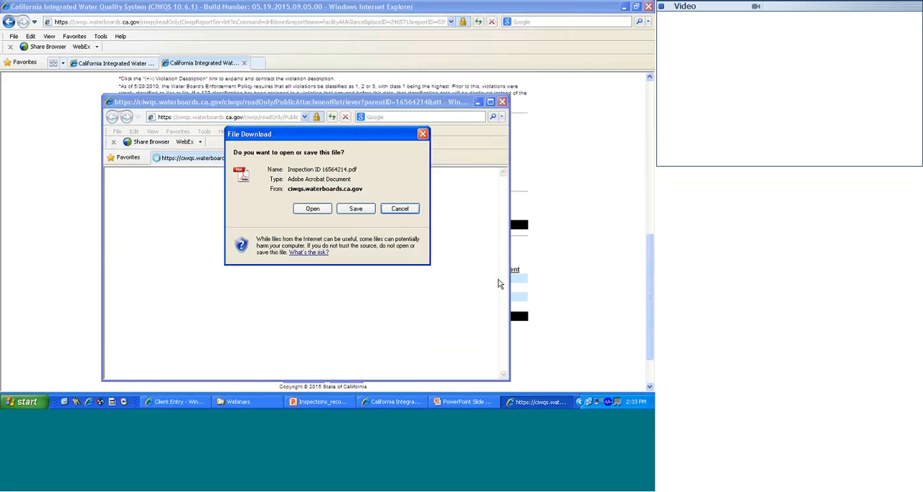
{"action": "left_click", "coordinate": [312, 209]}
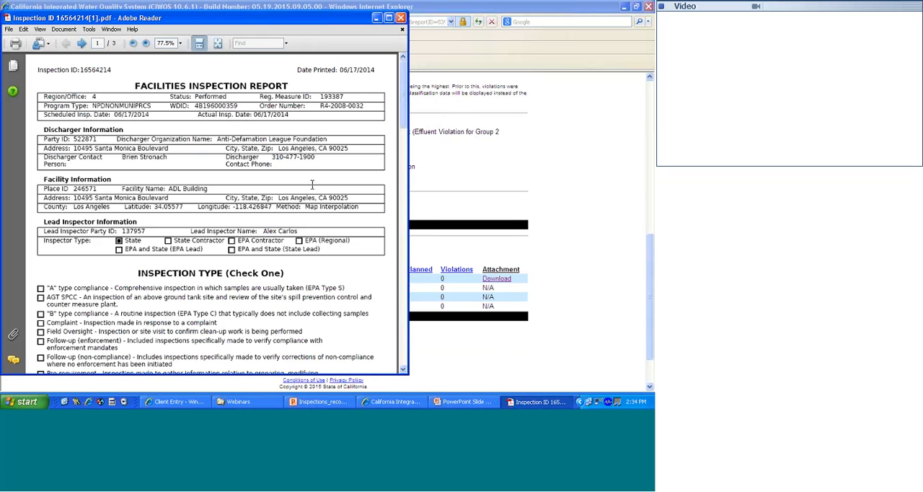
{"action": "left_click", "coordinate": [402, 18]}
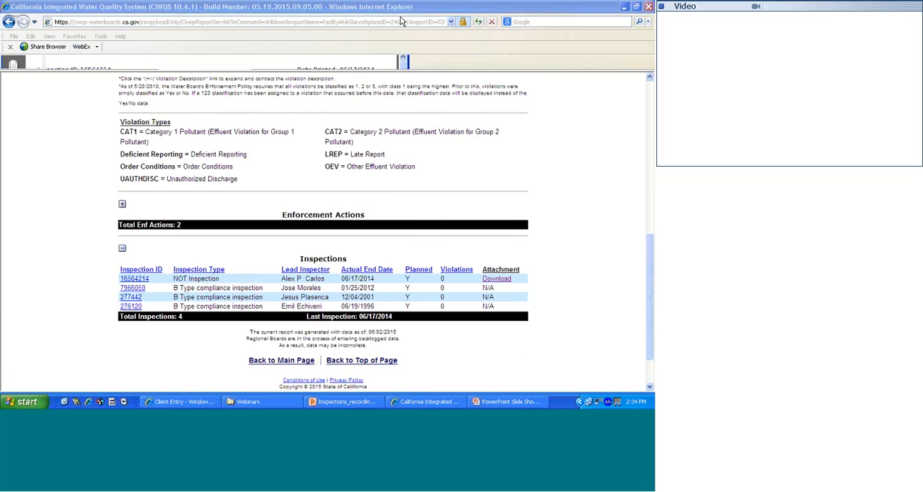
- Switch to the PowerPoint slide show to view the Reports slide
{"action": "left_click", "coordinate": [496, 400]}
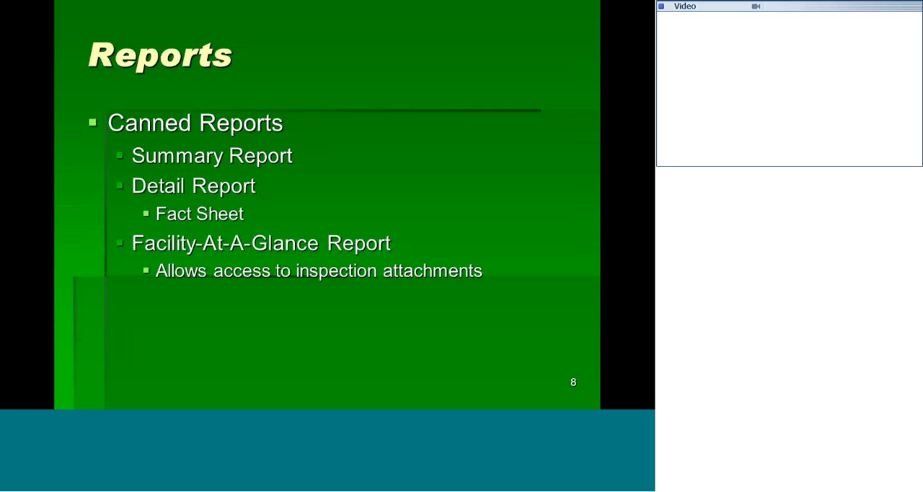
- Switch back to CIWQS in Internet Explorer and bring up the Run Reports list at its Inspection reports
{"action": "key", "text": "alt+Tab"}
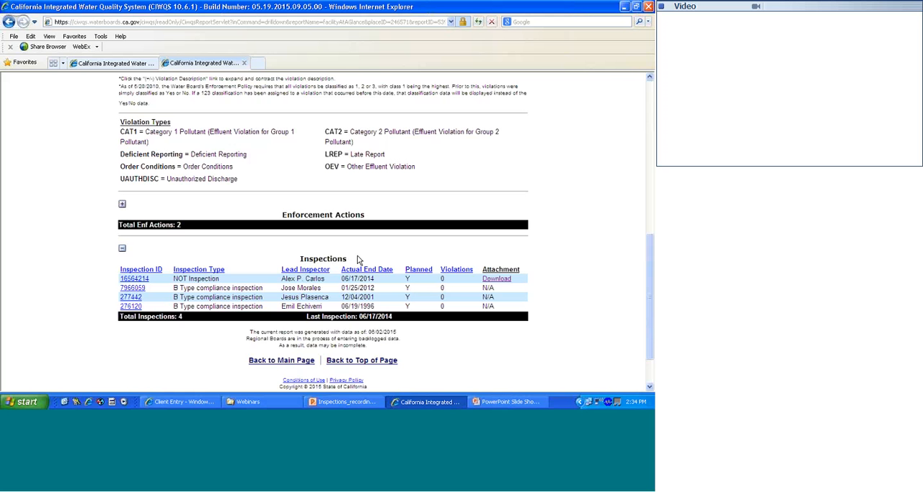
{"action": "left_click", "coordinate": [132, 64]}
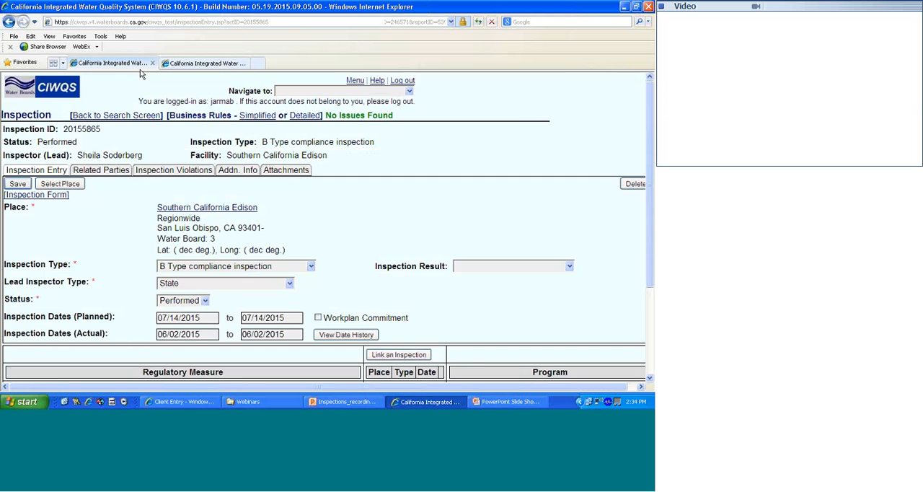
{"action": "left_click", "coordinate": [355, 80]}
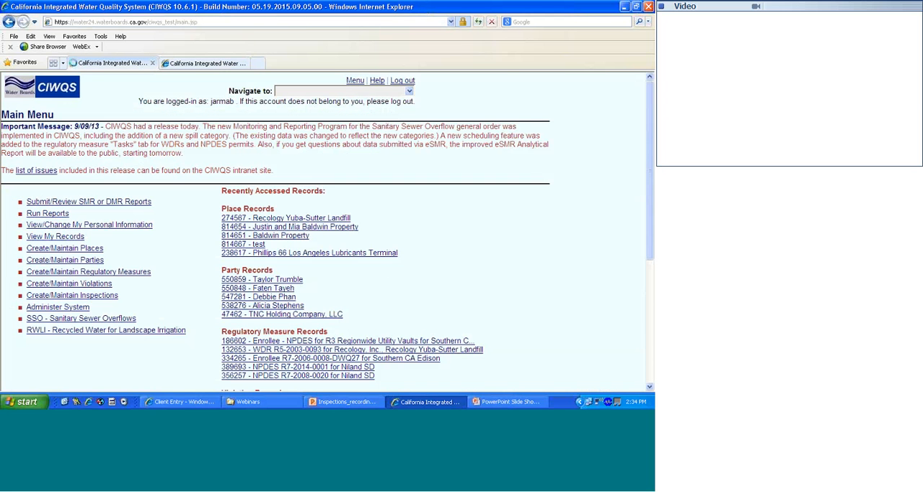
{"action": "left_click", "coordinate": [47, 213]}
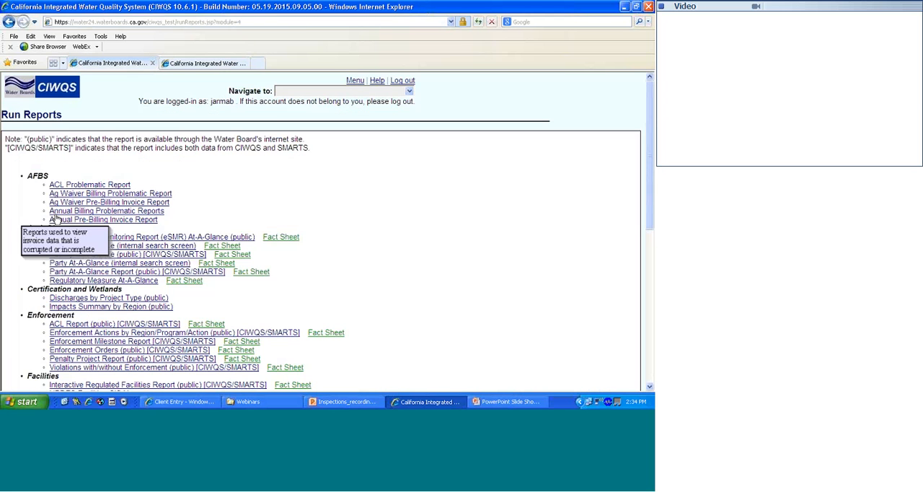
{"action": "scroll", "coordinate": [60, 220], "scroll_direction": "down", "scroll_amount": 4}
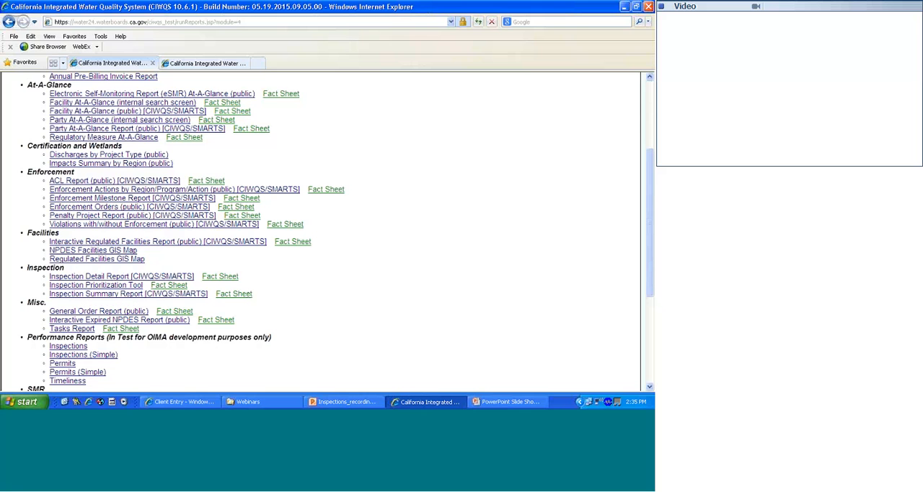
- Switch to the PowerPoint slide show and advance to the Other slide about definitions and the Inspection Form
{"action": "left_click", "coordinate": [479, 402]}
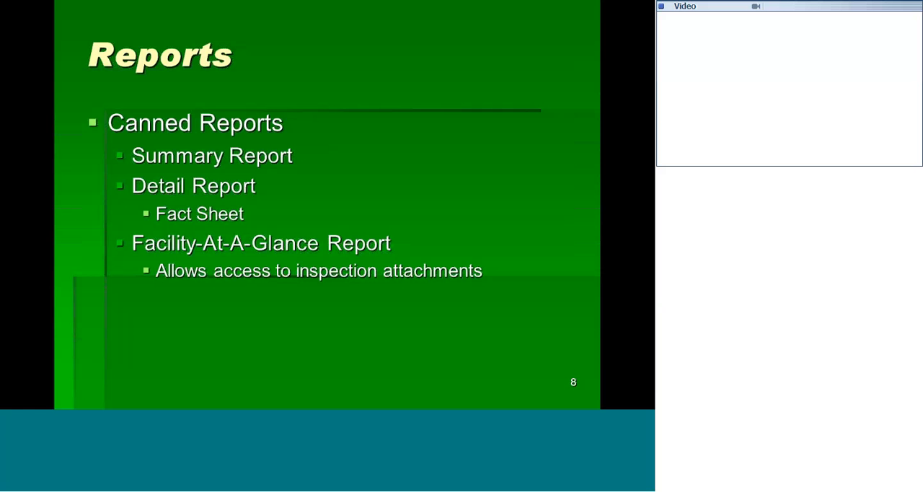
{"action": "key", "text": "Right"}
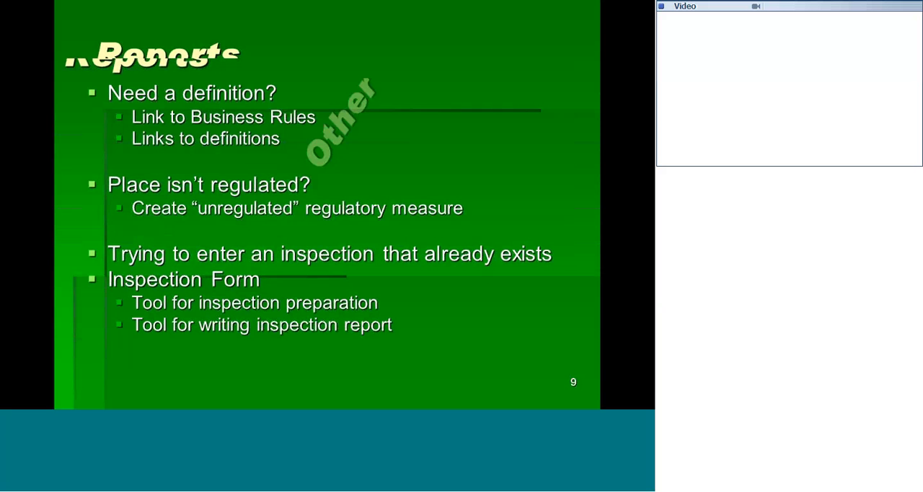
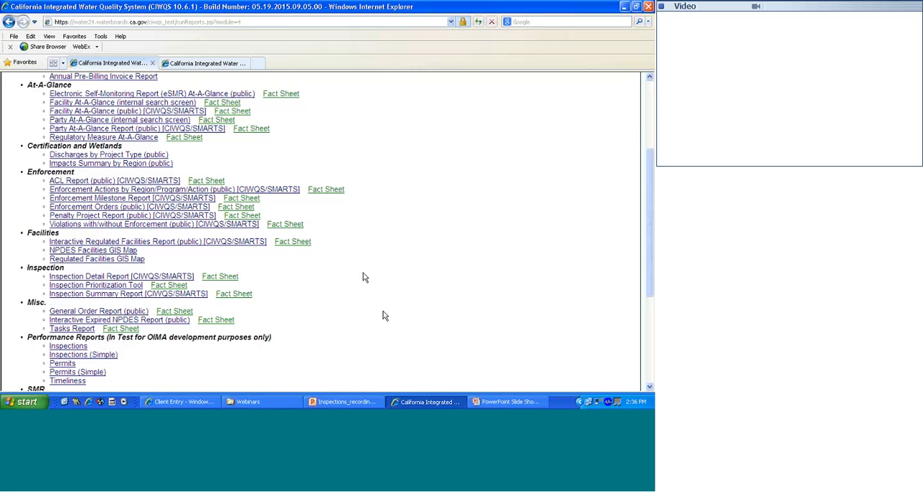
- Open the R3 Regionwide Utility Vaults enrollee regulatory measure for Southern California Edison from the recently accessed records and show its inspections
{"action": "scroll", "coordinate": [362, 276], "scroll_direction": "up", "scroll_amount": 5}
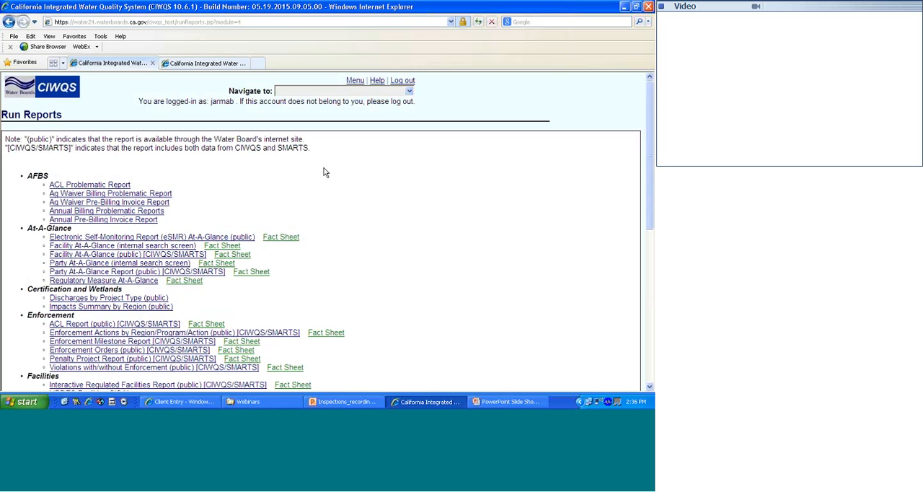
{"action": "left_click", "coordinate": [408, 92]}
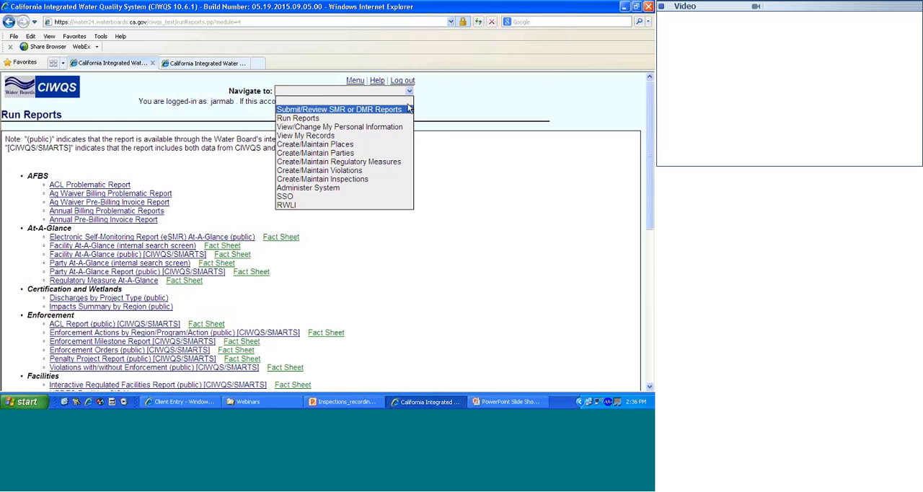
{"action": "left_click", "coordinate": [381, 164]}
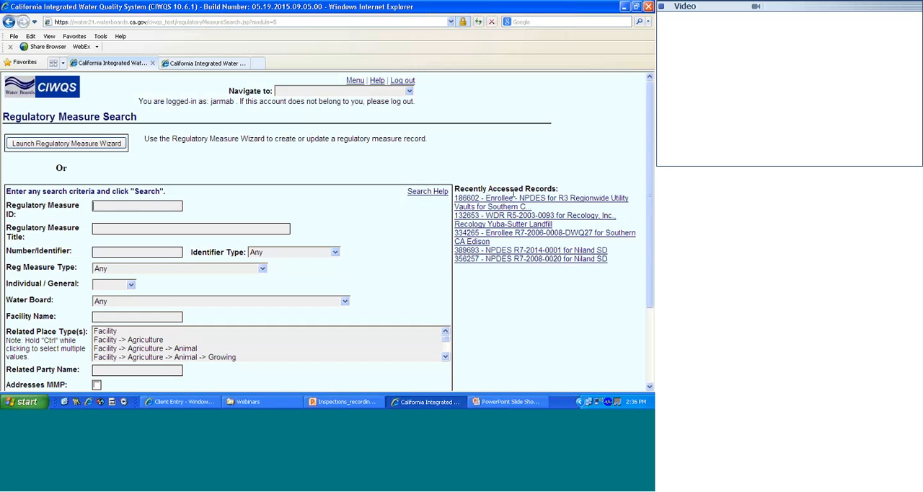
{"action": "left_click", "coordinate": [509, 200]}
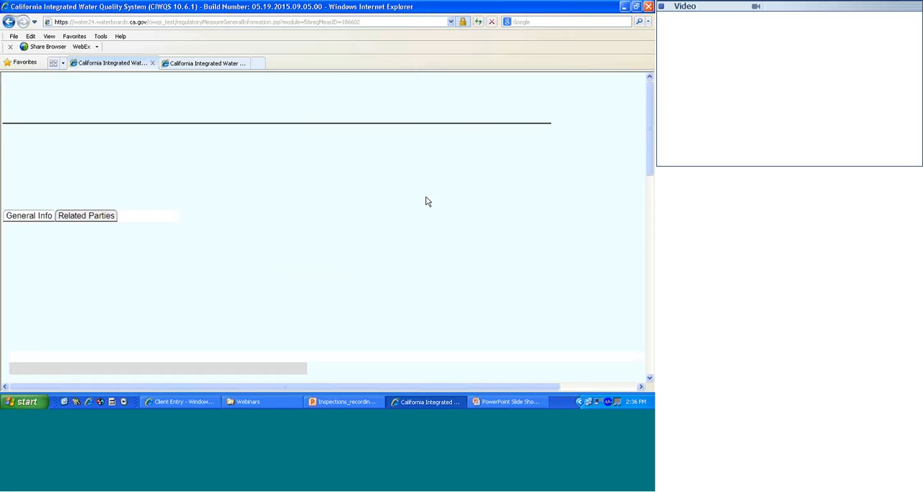
{"action": "left_click", "coordinate": [422, 219]}
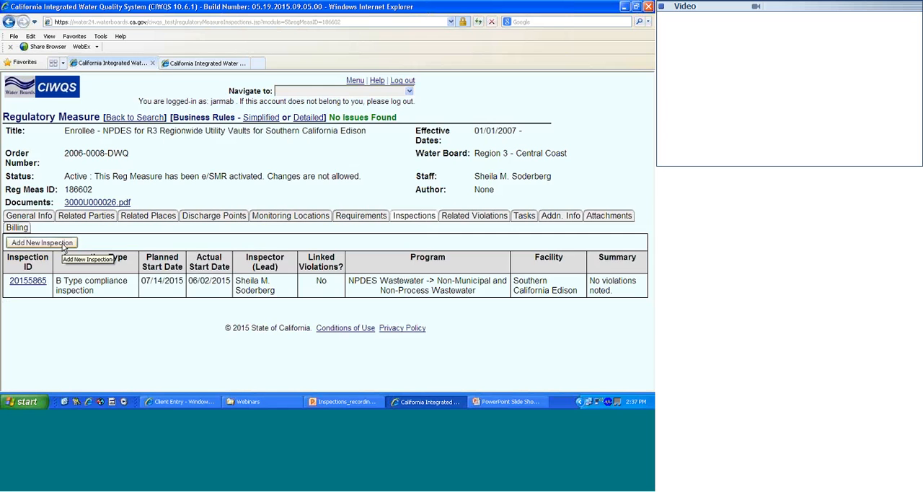
- Start a new inspection for this regulatory measure, keeping the lead inspector, with type B Type compliance inspection and status Performed
{"action": "left_click", "coordinate": [63, 246]}
{"action": "left_click", "coordinate": [32, 229]}
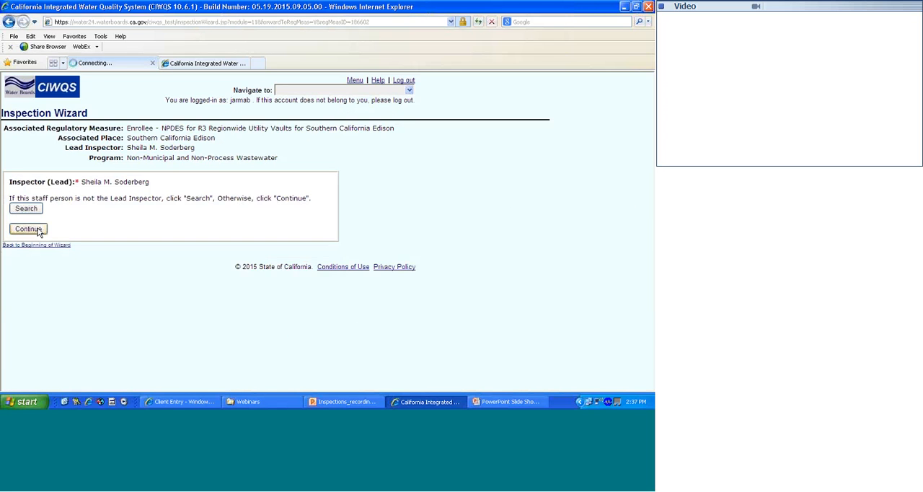
{"action": "left_click", "coordinate": [64, 210]}
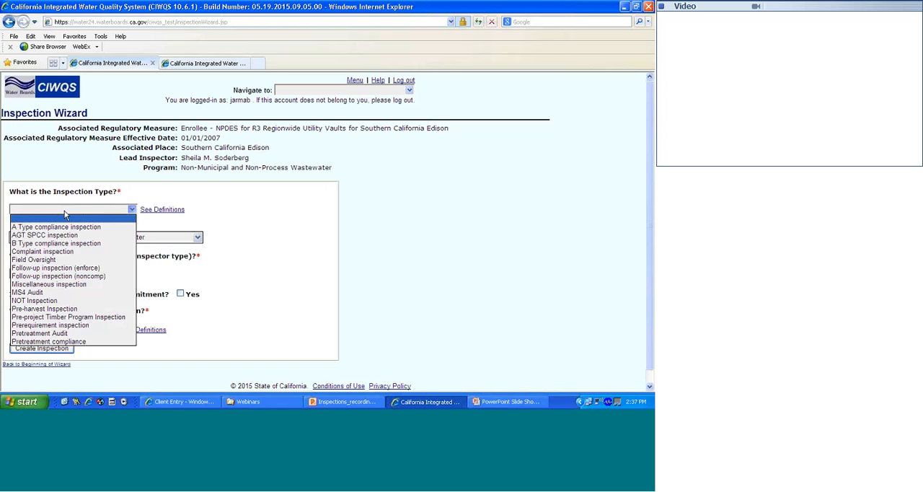
{"action": "left_click", "coordinate": [64, 239]}
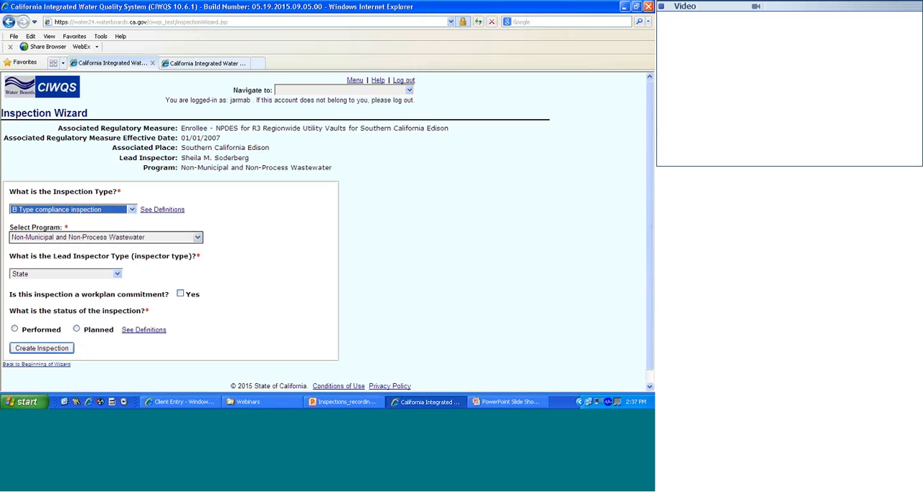
{"action": "left_click", "coordinate": [14, 329]}
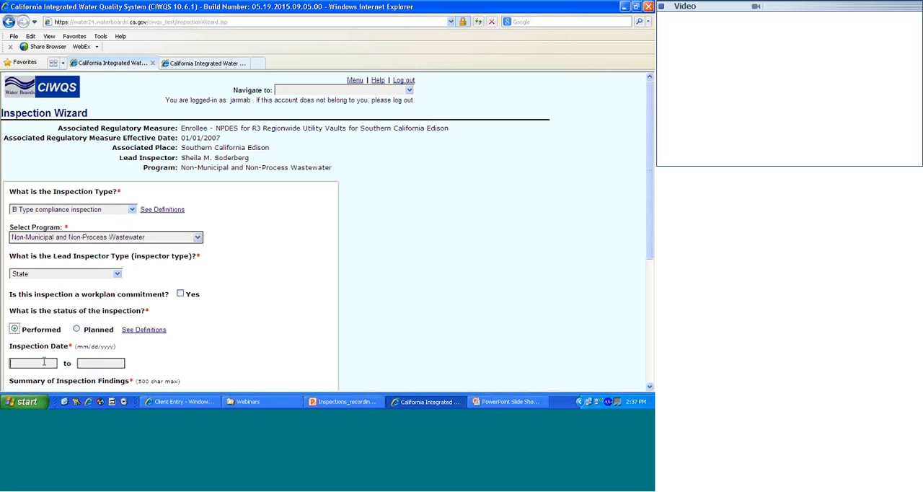
- Set the inspection date to 06/02/2015, enter "test" as the summary of findings, and try to create the inspection
{"action": "left_click", "coordinate": [44, 361]}
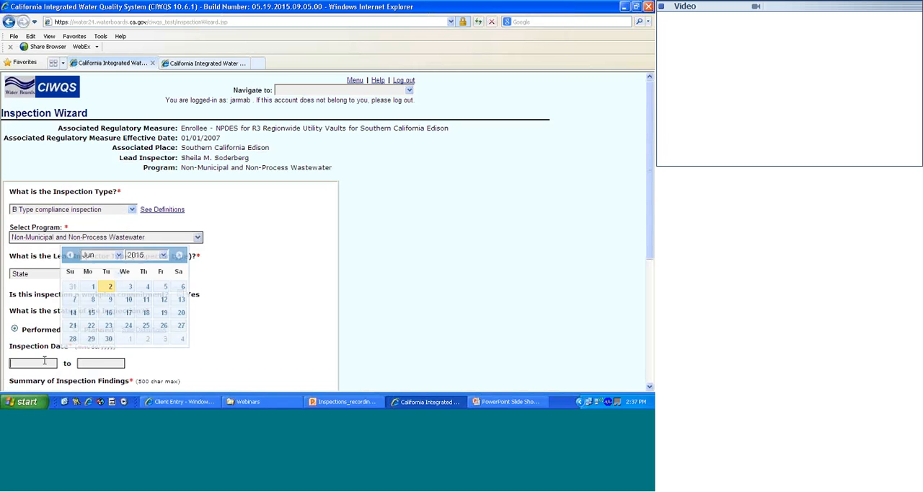
{"action": "left_click", "coordinate": [110, 287]}
{"action": "scroll", "coordinate": [204, 348], "scroll_direction": "down", "scroll_amount": 5}
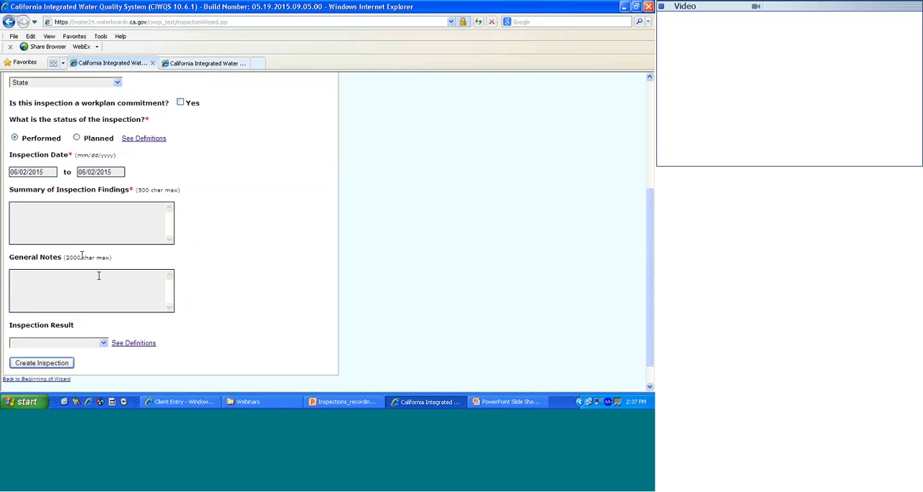
{"action": "left_click", "coordinate": [76, 230]}
{"action": "type", "text": "test"}
{"action": "left_click", "coordinate": [45, 364]}
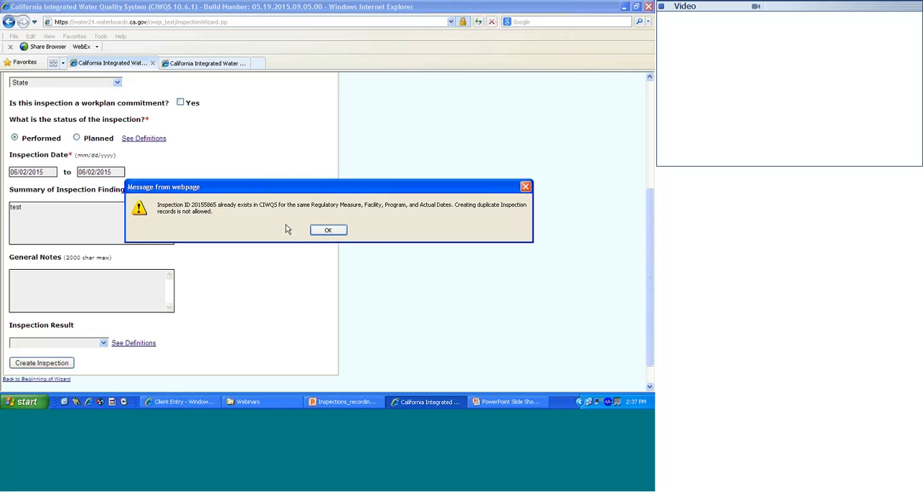
{"action": "left_click", "coordinate": [327, 230]}
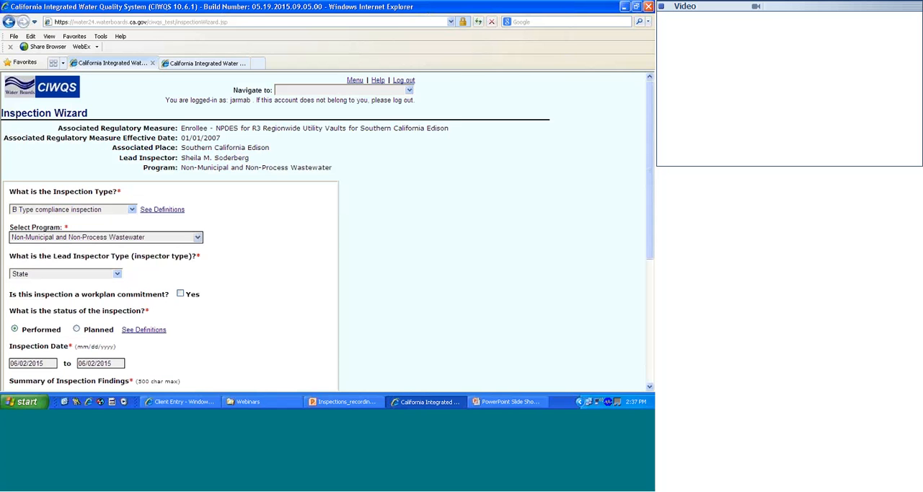
- Leave the Inspection Wizard for the Main Menu, discarding the unsaved inspection
{"action": "right_click", "coordinate": [358, 113]}
{"action": "left_click", "coordinate": [335, 136]}
{"action": "scroll", "coordinate": [336, 165], "scroll_direction": "down", "scroll_amount": 3}
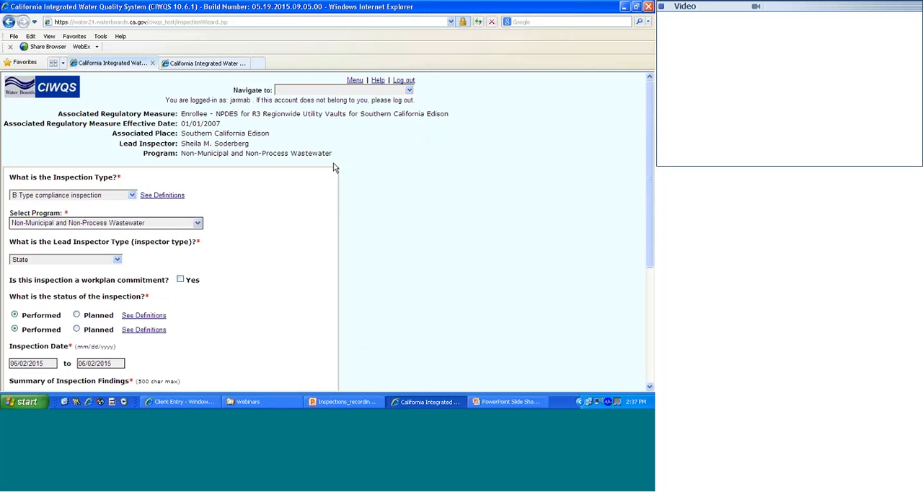
{"action": "scroll", "coordinate": [335, 163], "scroll_direction": "up", "scroll_amount": 1}
{"action": "scroll", "coordinate": [336, 160], "scroll_direction": "up", "scroll_amount": 3}
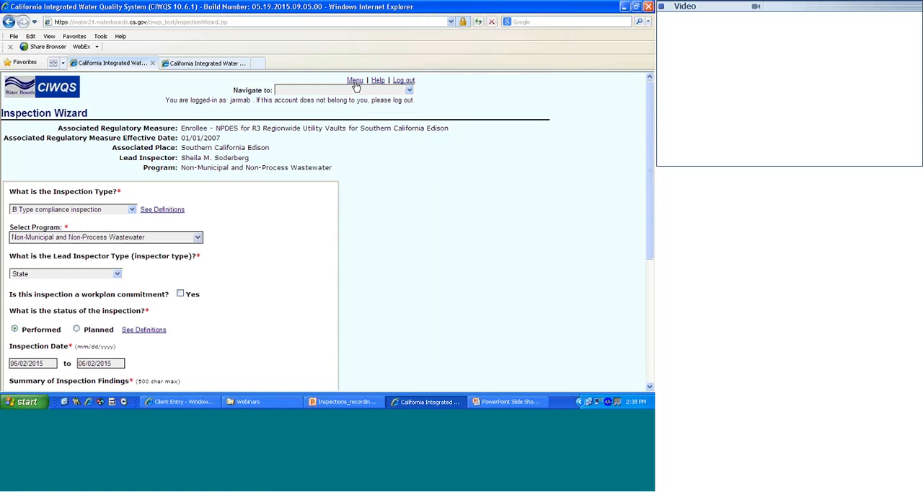
{"action": "left_click", "coordinate": [355, 81]}
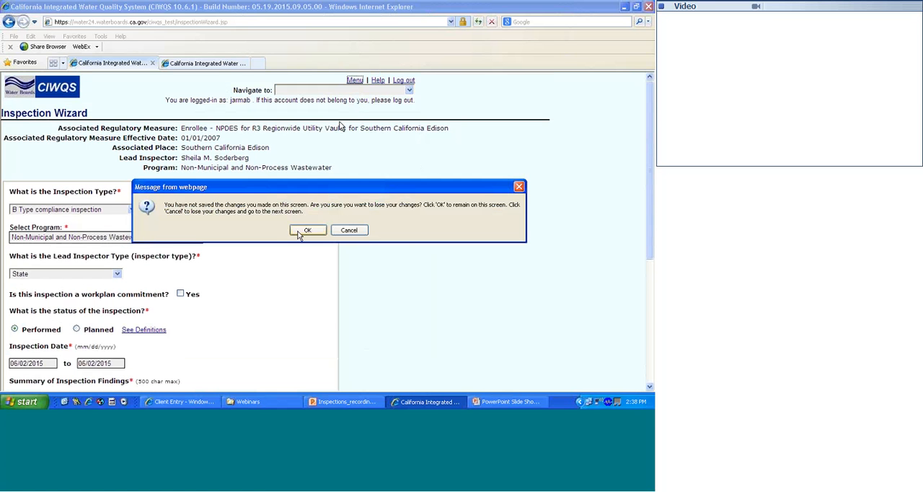
{"action": "left_click", "coordinate": [341, 230]}
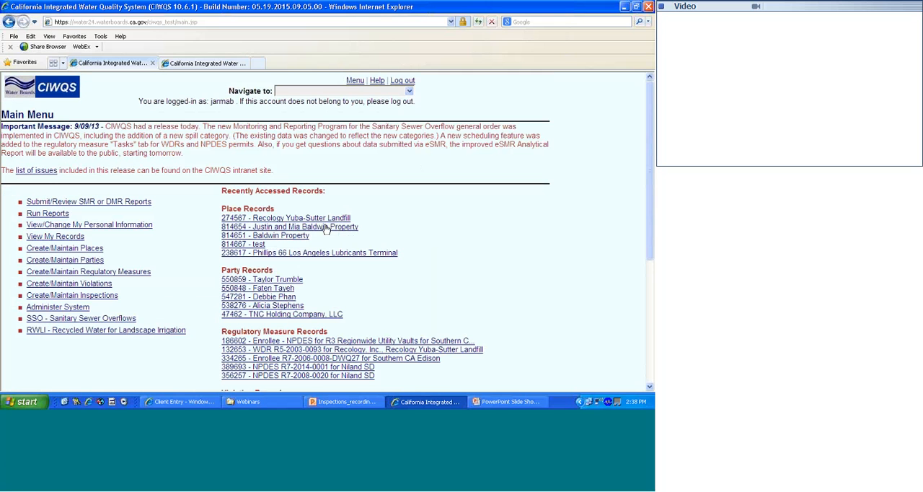
- Switch to the PowerPoint slide show to view the Other Considerations slide, and return to CIWQS in Internet Explorer
{"action": "left_click", "coordinate": [497, 401]}
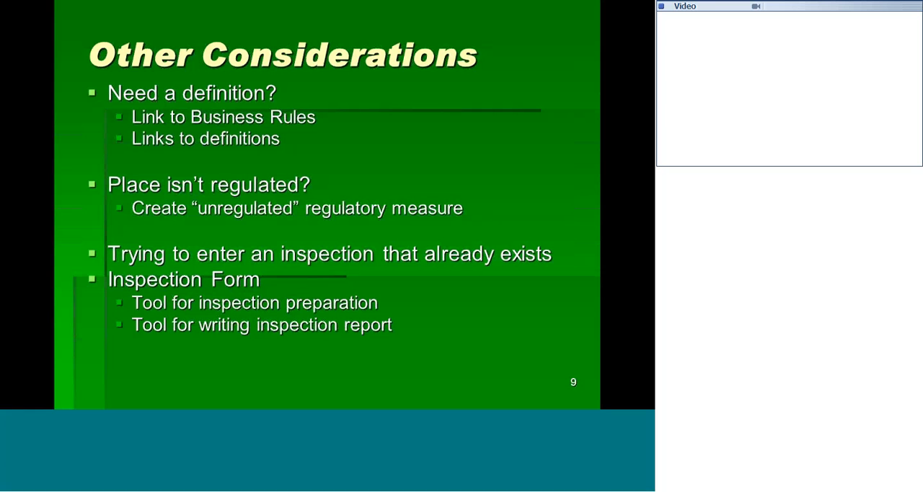
{"action": "key", "text": "alt+Tab"}
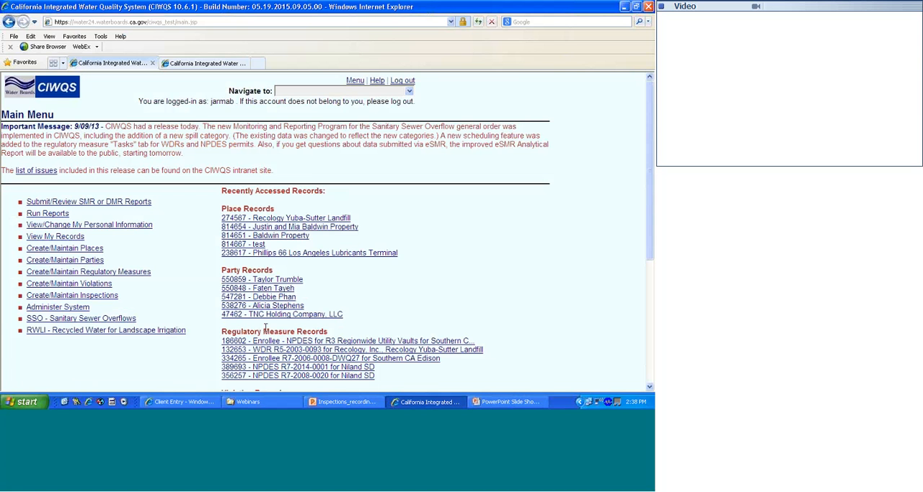
- Open the recently accessed Type B inspection for Southern California Edison and open its Inspection Form PDF
{"action": "scroll", "coordinate": [264, 328], "scroll_direction": "down", "scroll_amount": 5}
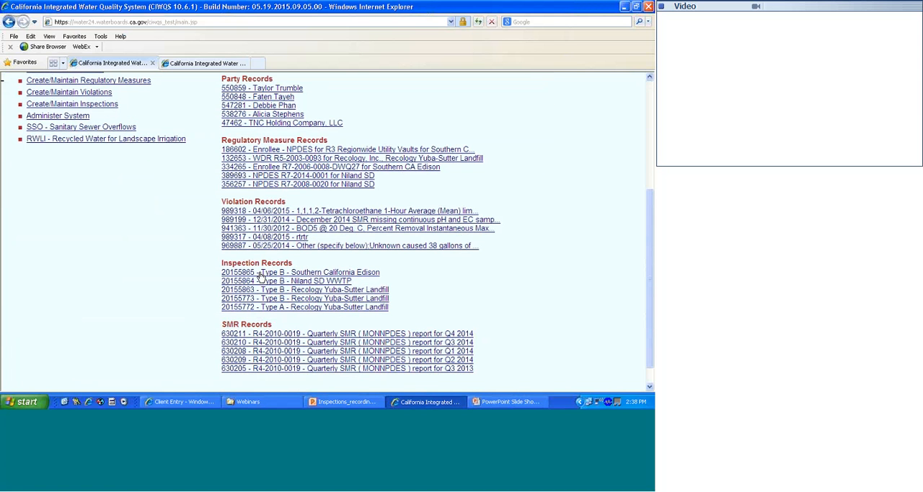
{"action": "left_click", "coordinate": [260, 272]}
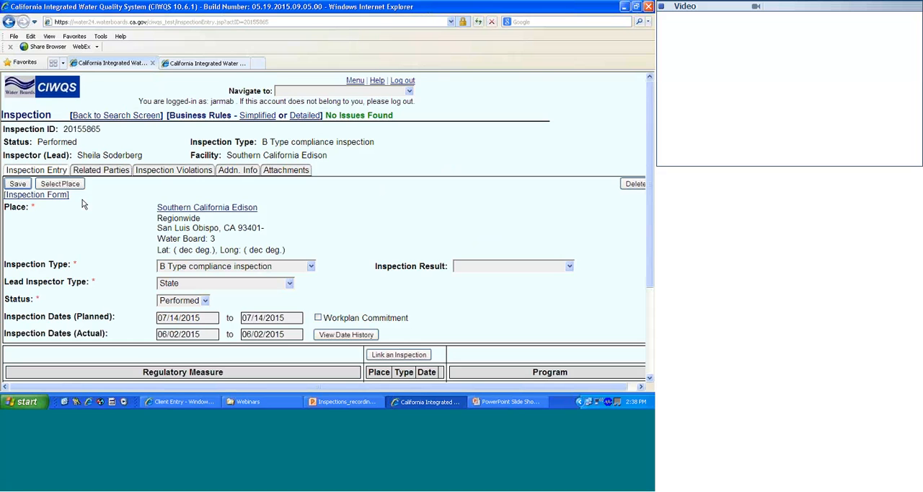
{"action": "left_click", "coordinate": [42, 196]}
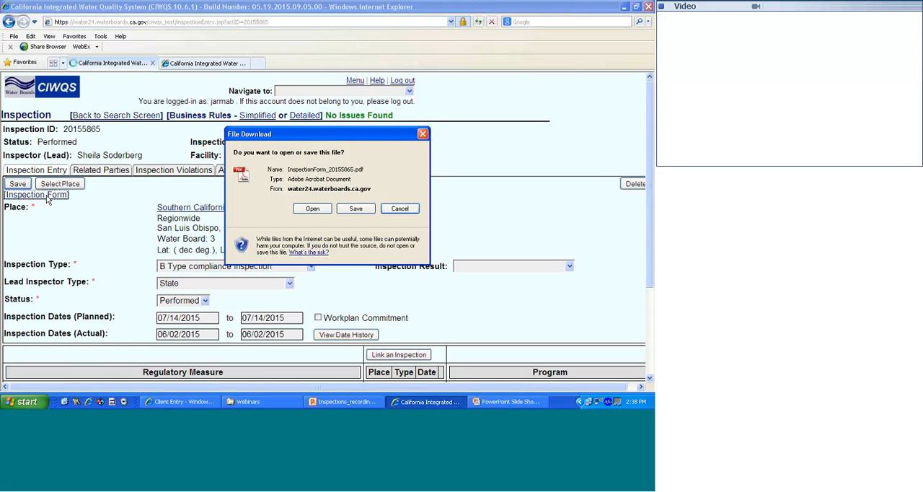
{"action": "left_click", "coordinate": [302, 208]}
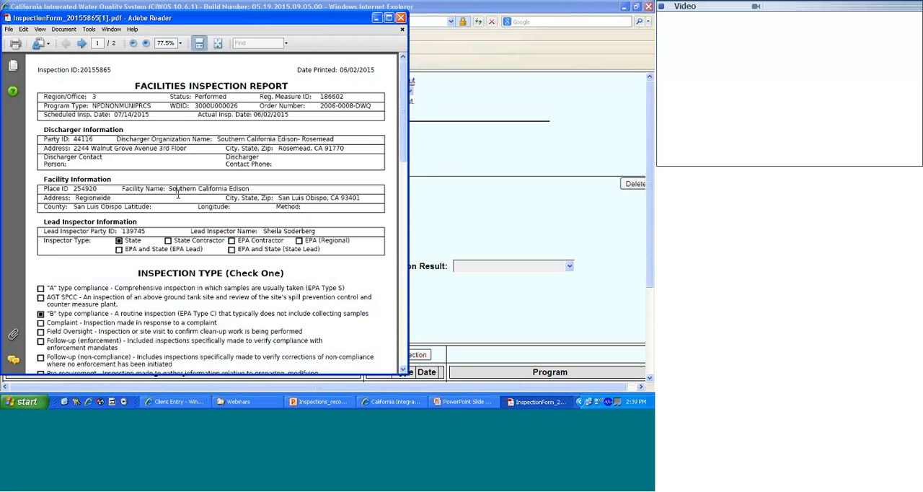
- Examine the facility, inspection type, violations, summary and general notes sections on both pages of the Inspection Form, and close the PDF
{"action": "scroll", "coordinate": [178, 198], "scroll_direction": "down", "scroll_amount": 1}
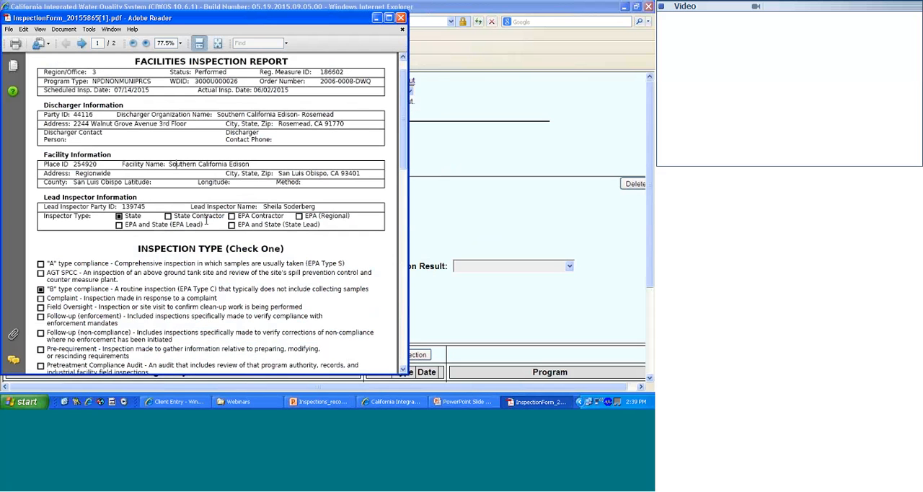
{"action": "scroll", "coordinate": [206, 223], "scroll_direction": "down", "scroll_amount": 10}
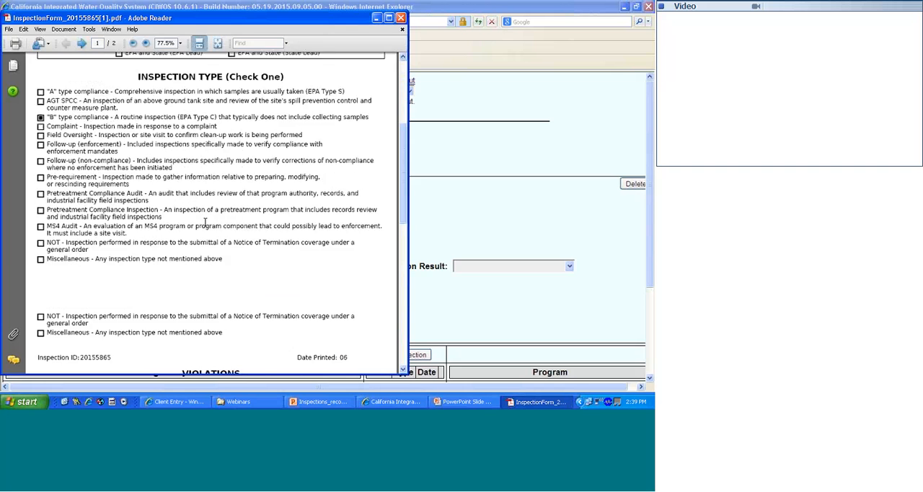
{"action": "scroll", "coordinate": [205, 227], "scroll_direction": "down", "scroll_amount": 6}
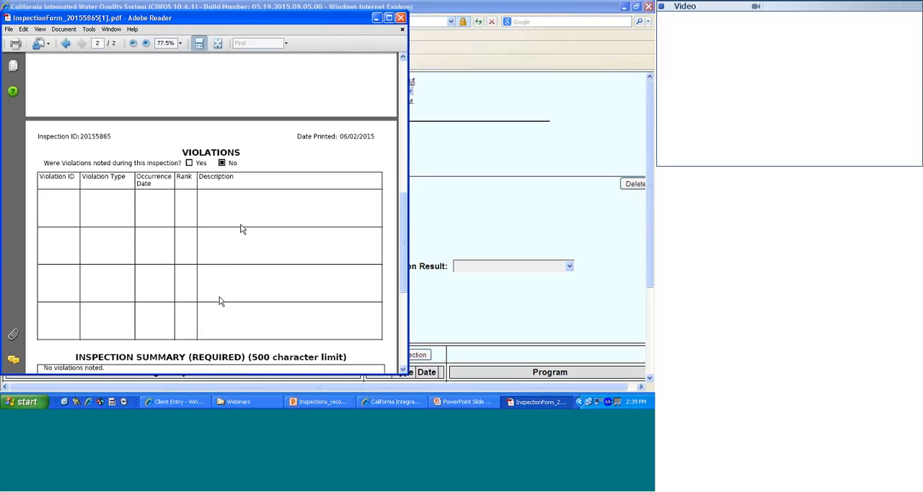
{"action": "scroll", "coordinate": [221, 300], "scroll_direction": "down", "scroll_amount": 3}
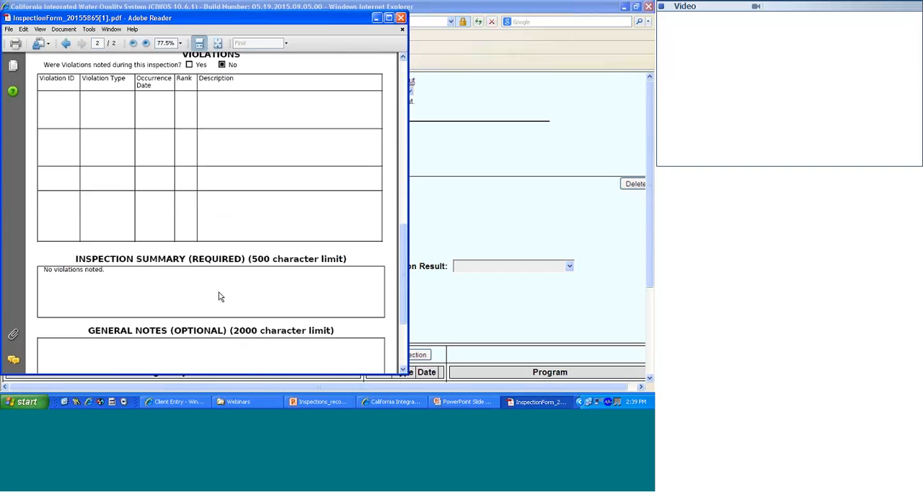
{"action": "scroll", "coordinate": [210, 289], "scroll_direction": "down", "scroll_amount": 2}
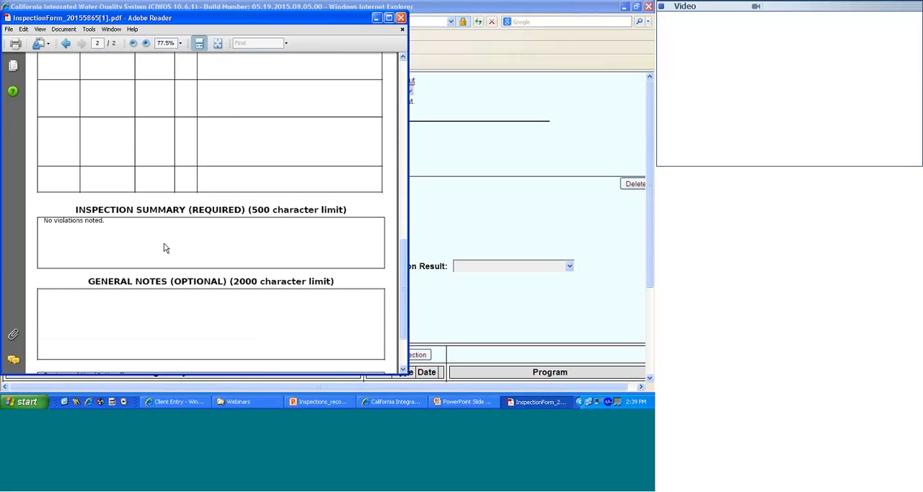
{"action": "scroll", "coordinate": [174, 273], "scroll_direction": "down", "scroll_amount": 1}
{"action": "scroll", "coordinate": [174, 273], "scroll_direction": "down", "scroll_amount": 2}
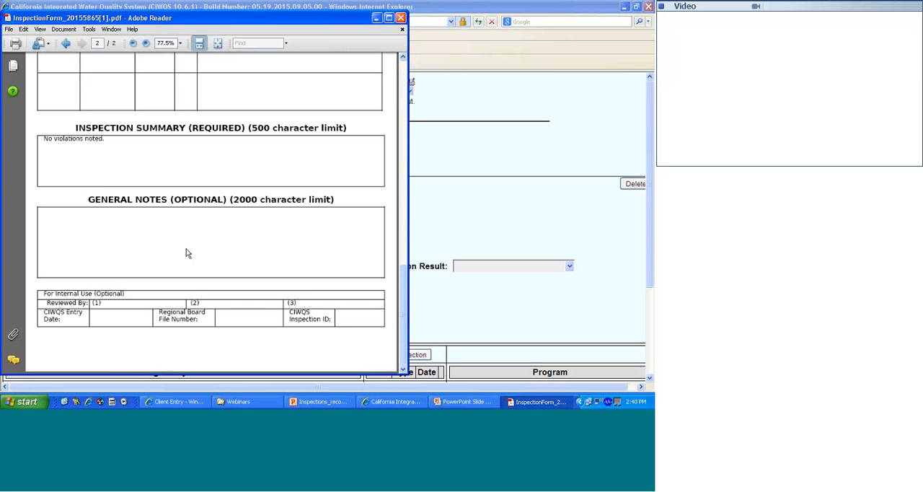
{"action": "scroll", "coordinate": [223, 217], "scroll_direction": "up", "scroll_amount": 5}
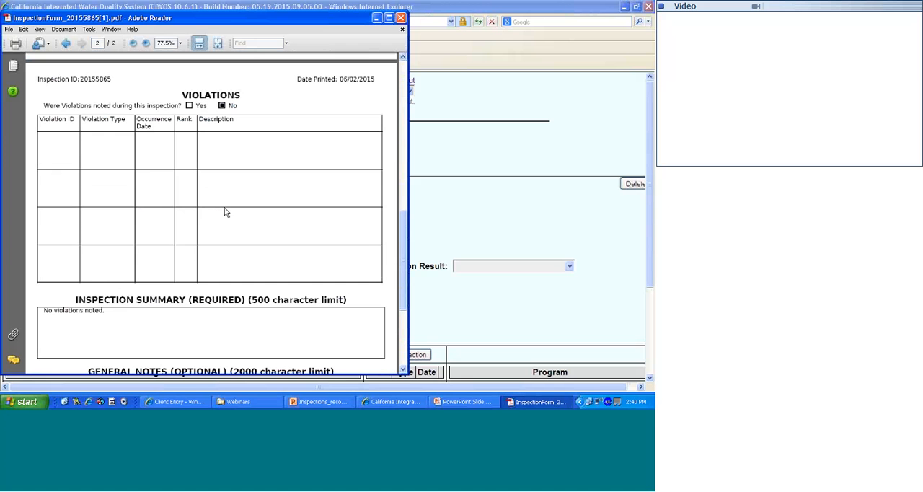
{"action": "scroll", "coordinate": [224, 211], "scroll_direction": "up", "scroll_amount": 8}
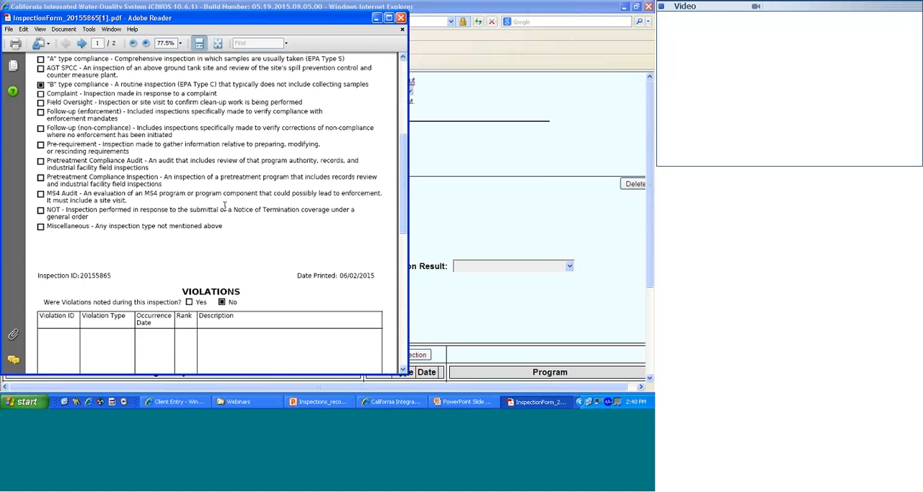
{"action": "scroll", "coordinate": [226, 204], "scroll_direction": "up", "scroll_amount": 4}
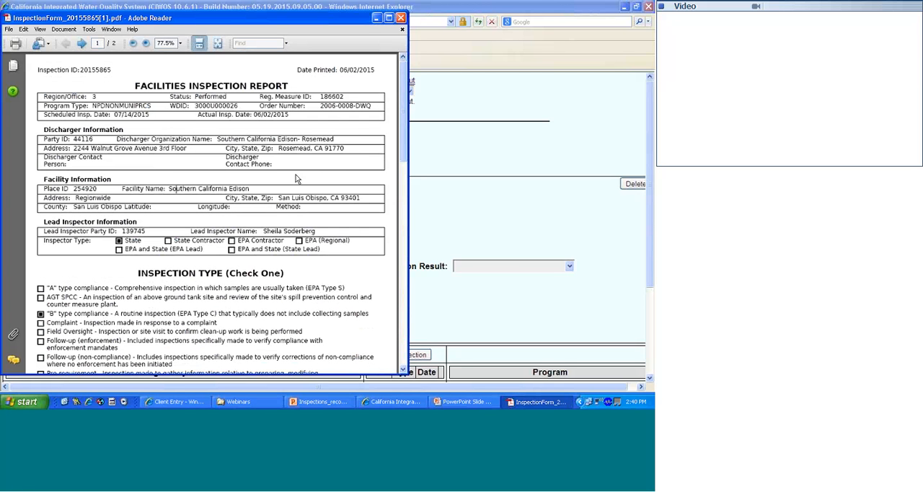
{"action": "scroll", "coordinate": [261, 222], "scroll_direction": "down", "scroll_amount": 2}
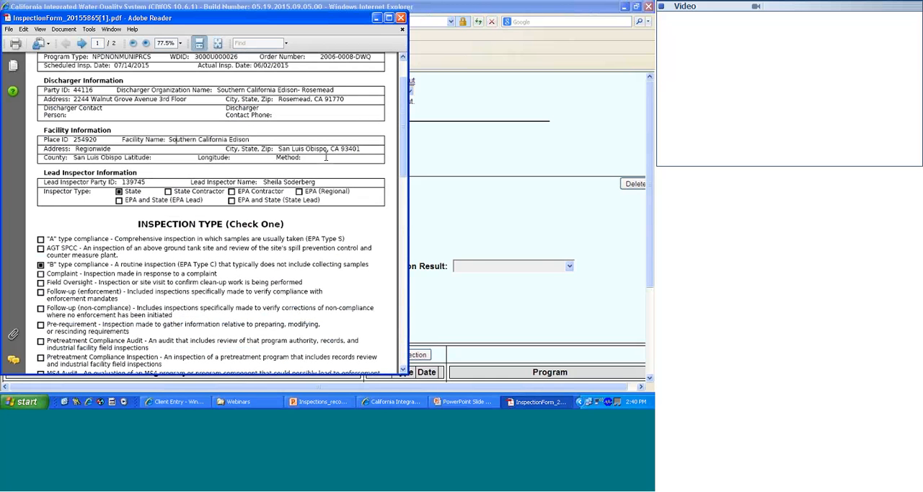
{"action": "scroll", "coordinate": [229, 270], "scroll_direction": "down", "scroll_amount": 12}
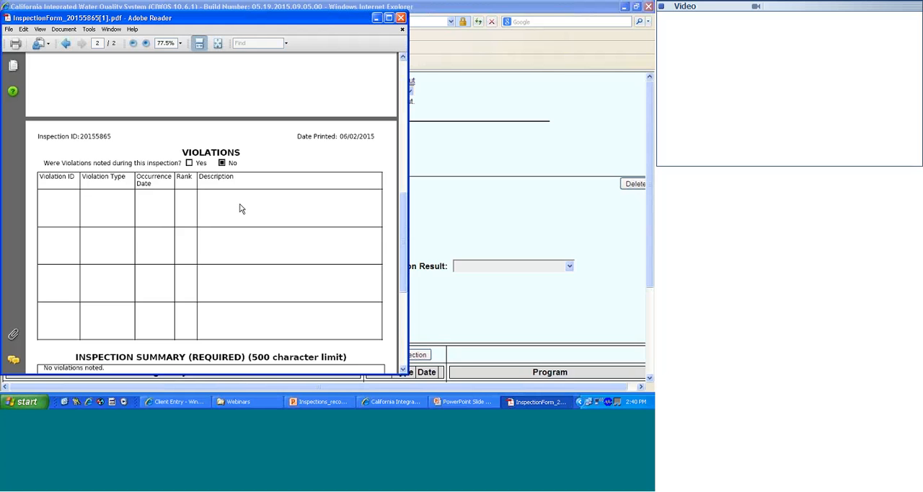
{"action": "scroll", "coordinate": [242, 209], "scroll_direction": "down", "scroll_amount": 3}
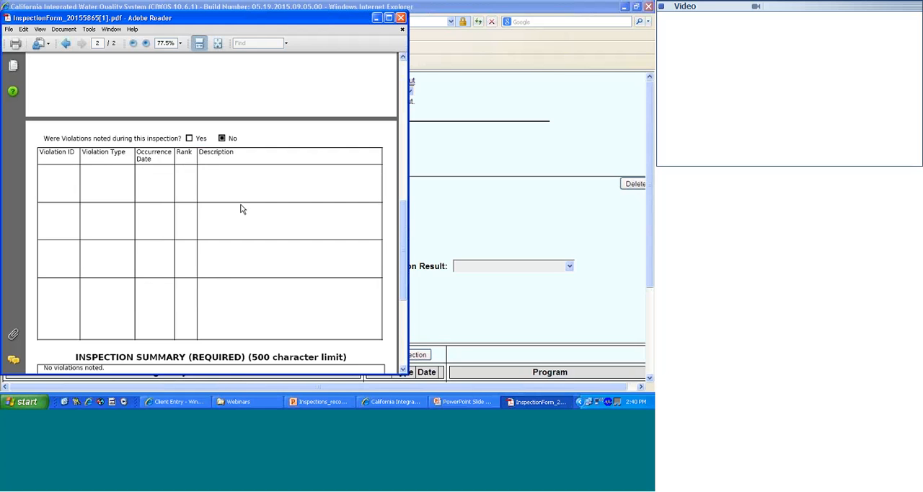
{"action": "scroll", "coordinate": [241, 209], "scroll_direction": "down", "scroll_amount": 2}
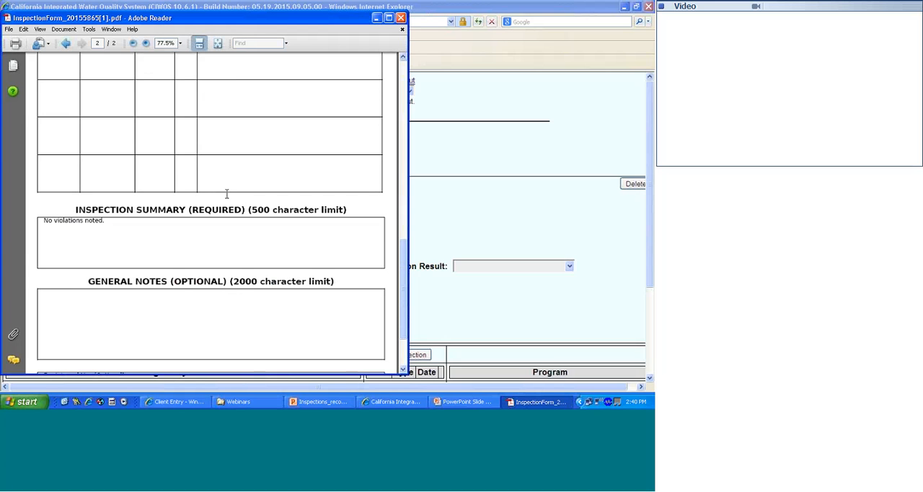
{"action": "left_click", "coordinate": [401, 19]}
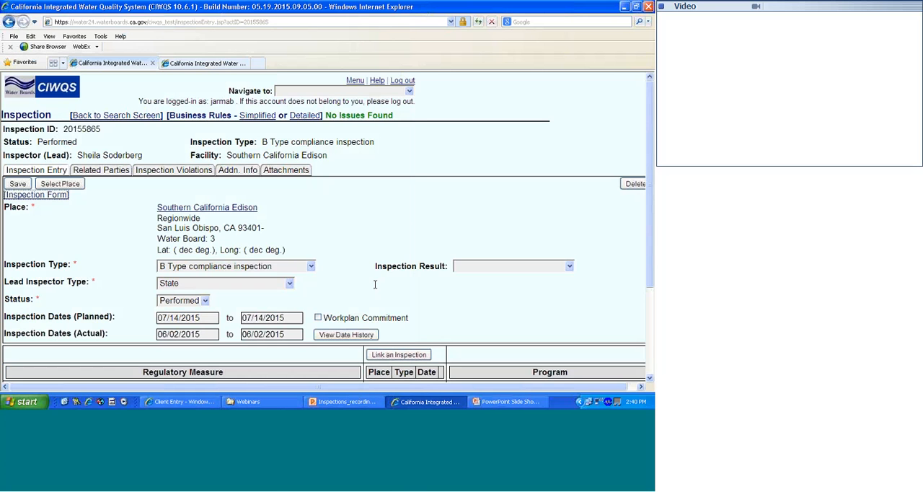
- Switch to the PowerPoint slide show and advance to the slide on where to find additional information
{"action": "left_click", "coordinate": [520, 402]}
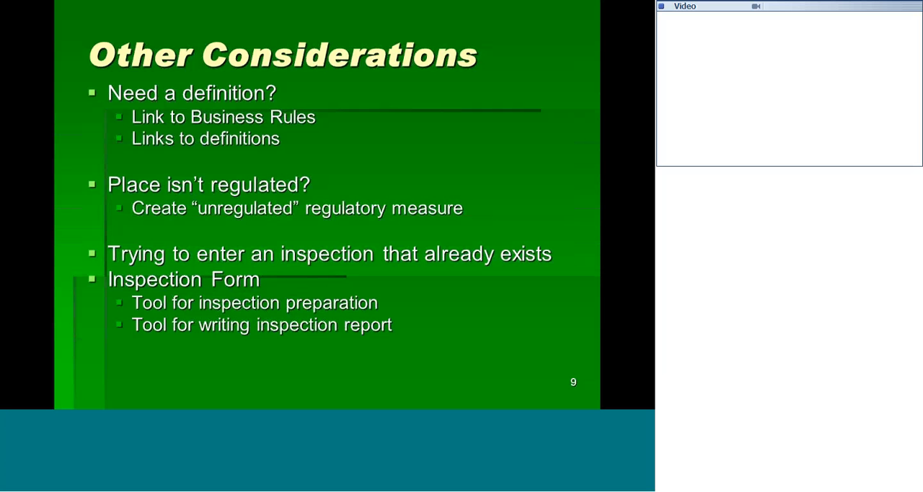
{"action": "key", "text": "Right"}
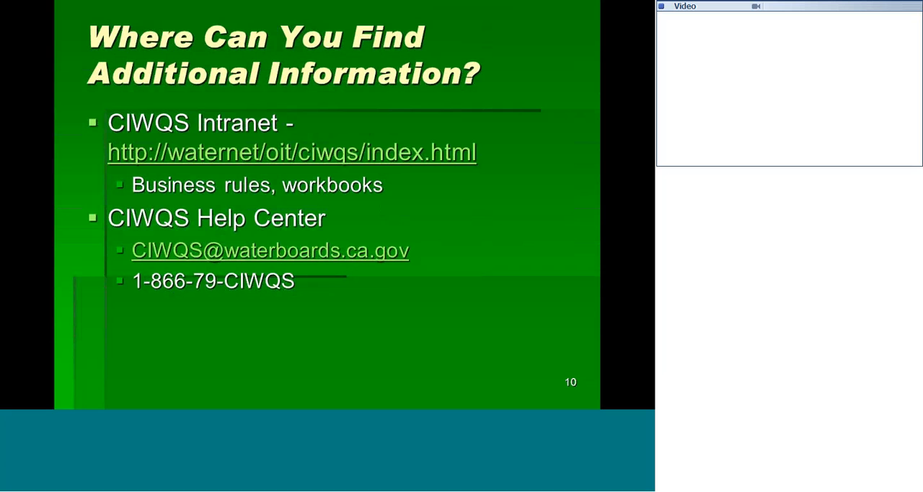